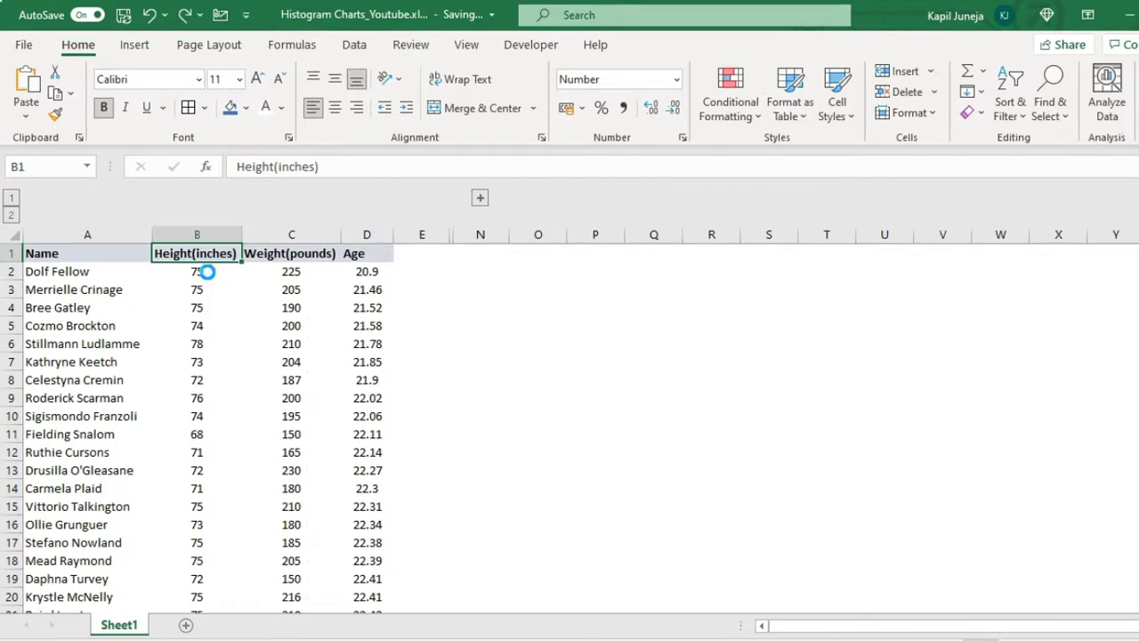
Step: Insert a Histogram chart from the Height(inches) values in B2:B1035 and place it in the empty area beside the data
left_click(206, 271)
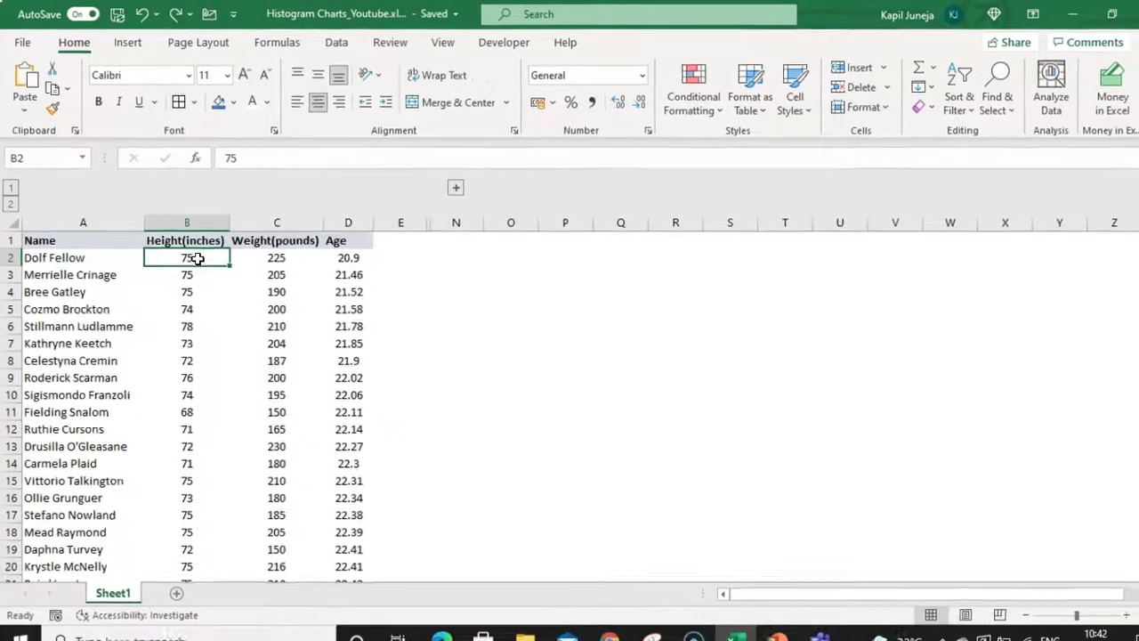
key("ctrl+shift+Down")
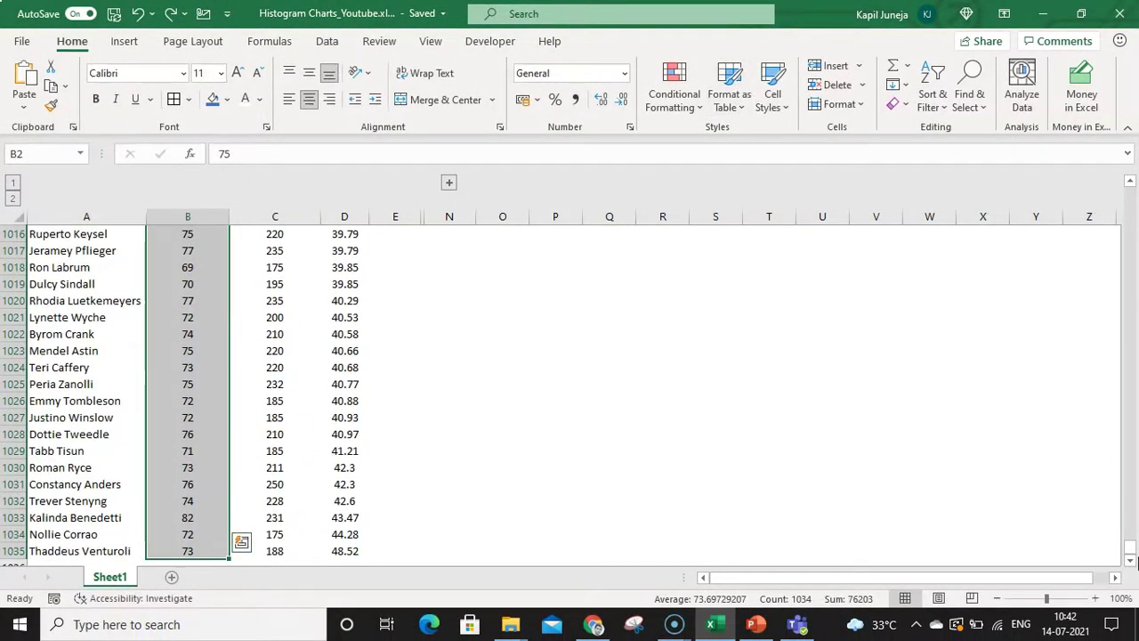
left_click_drag(1131, 553, 1124, 187)
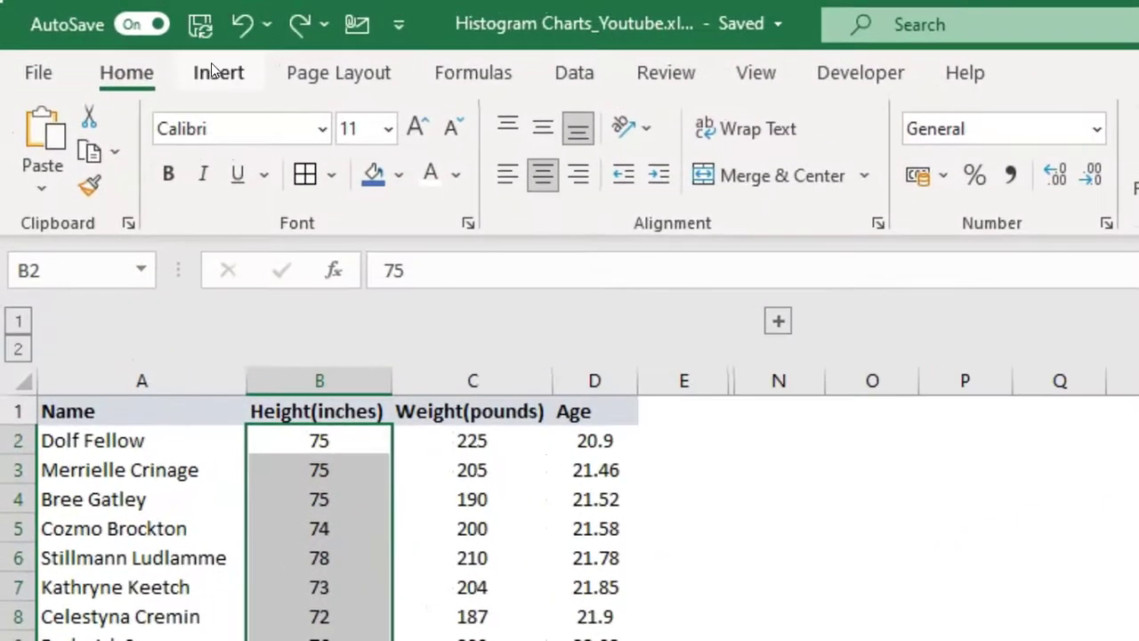
left_click(157, 51)
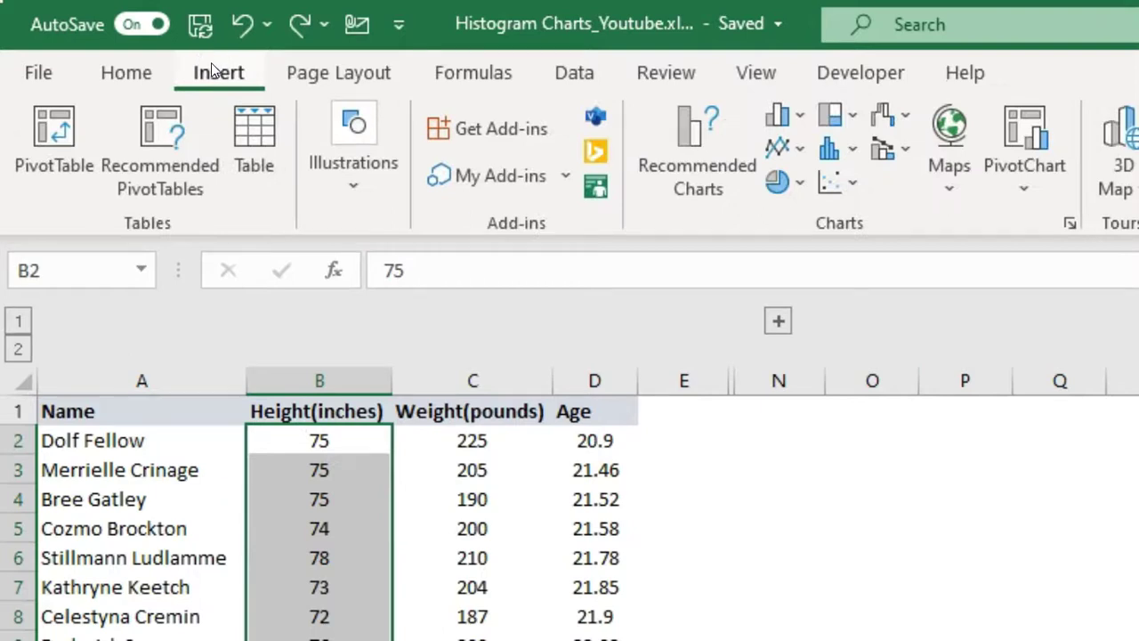
left_click(856, 151)
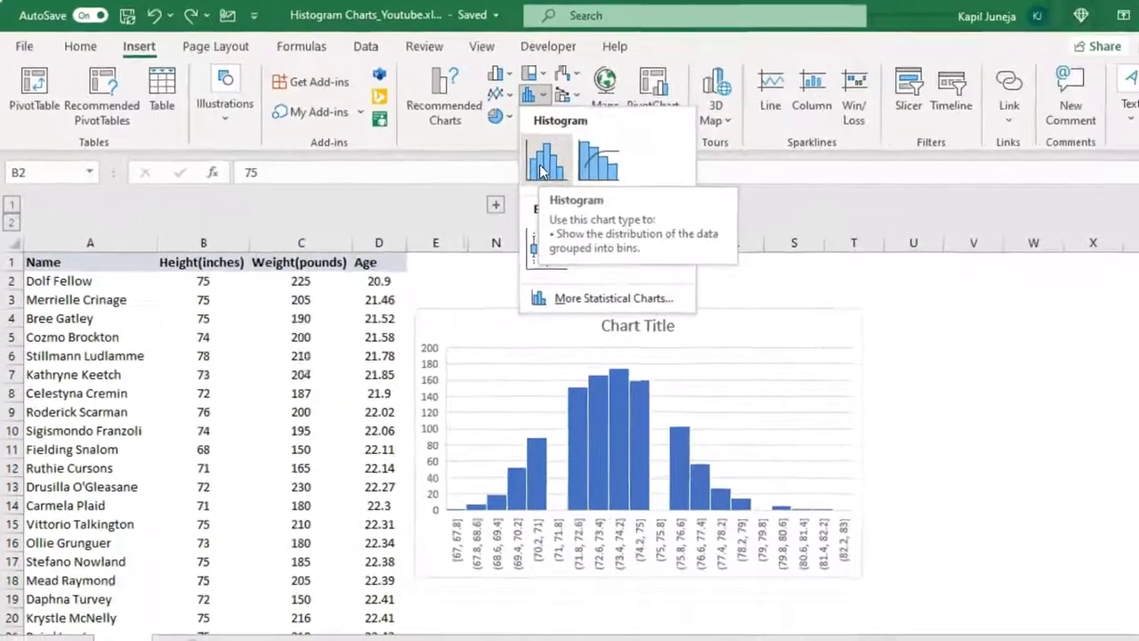
left_click(540, 170)
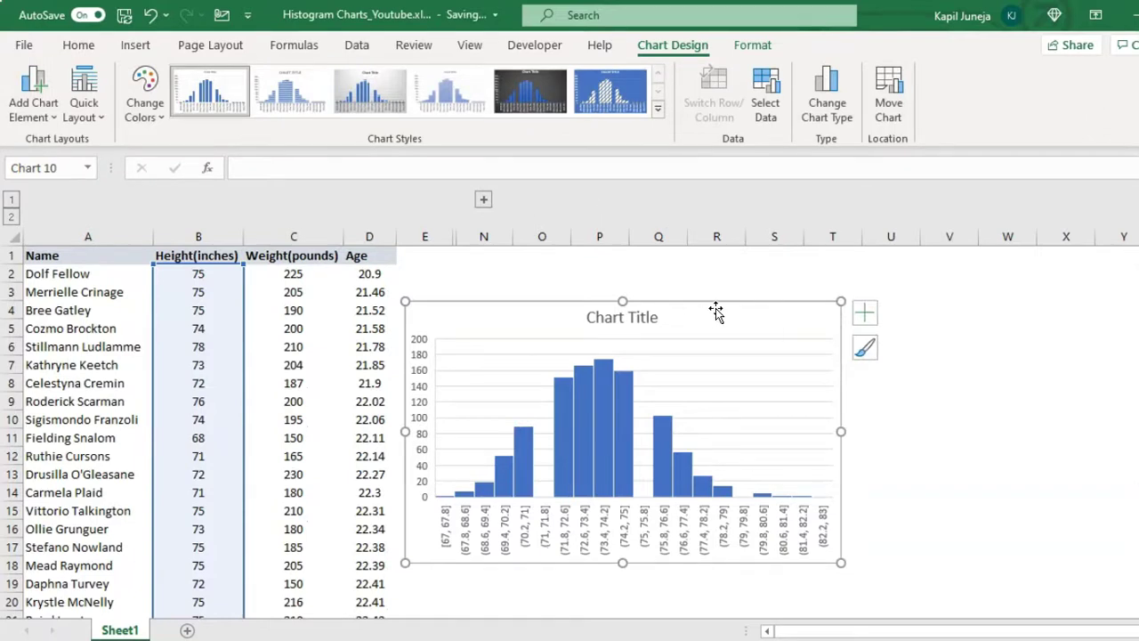
left_click_drag(718, 308, 806, 276)
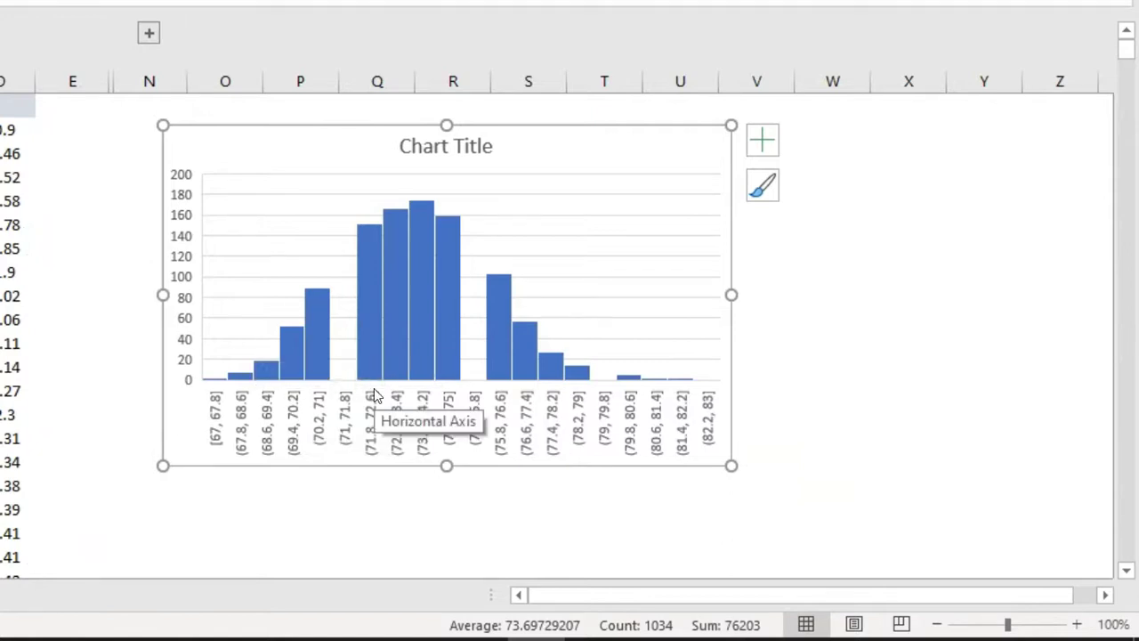
Step: Format the histogram's horizontal axis to use a bin width of 1
left_click(294, 426)
right_click(294, 424)
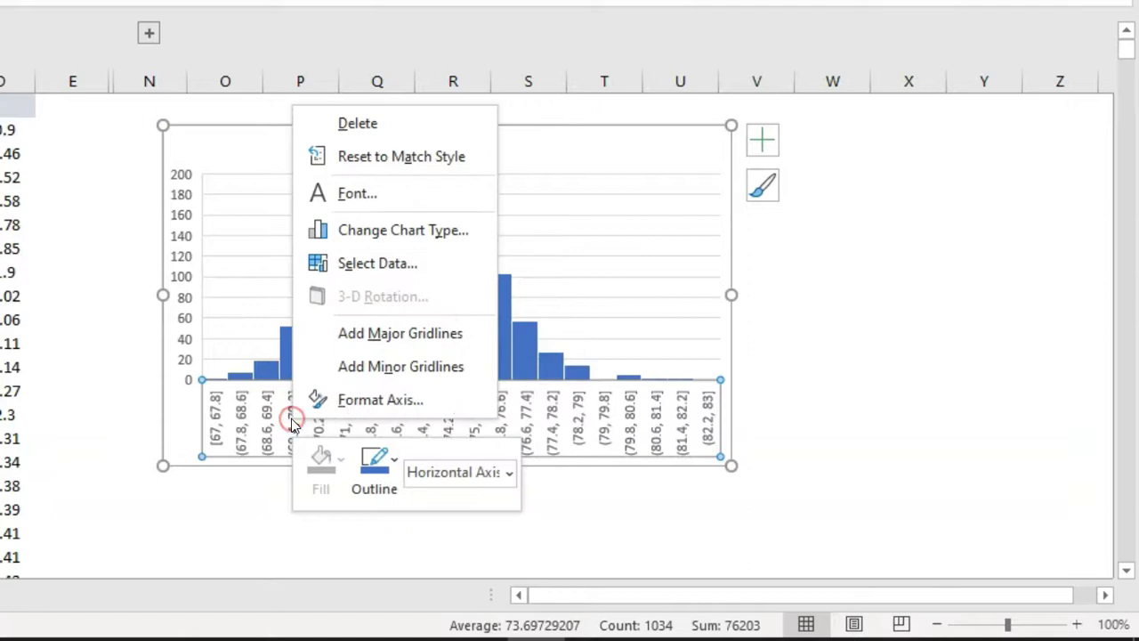
left_click(397, 402)
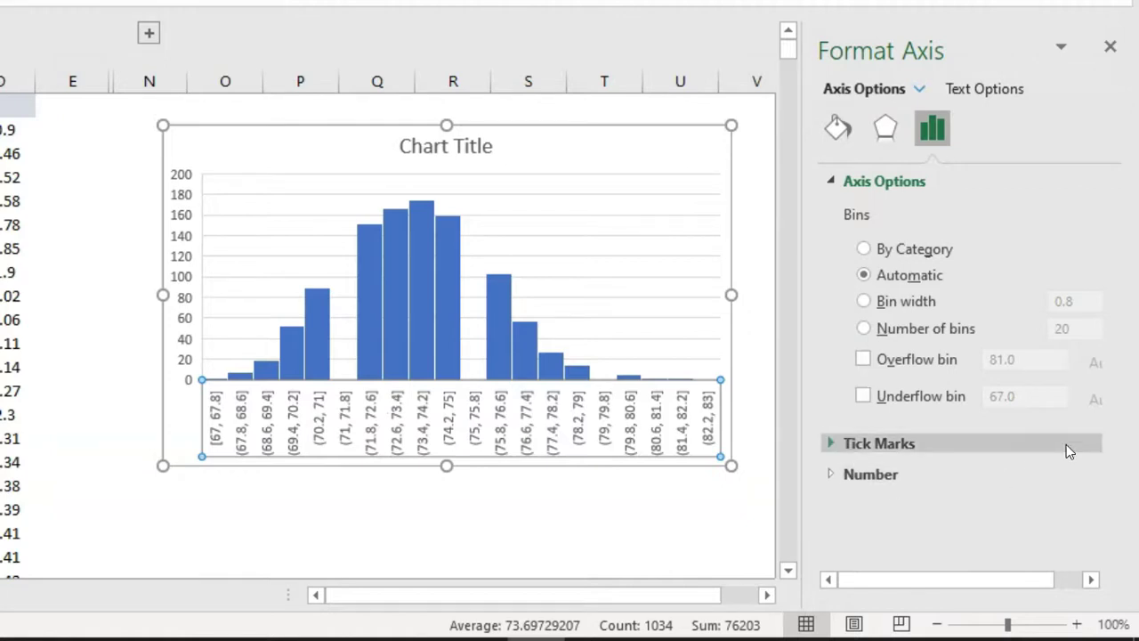
left_click(902, 303)
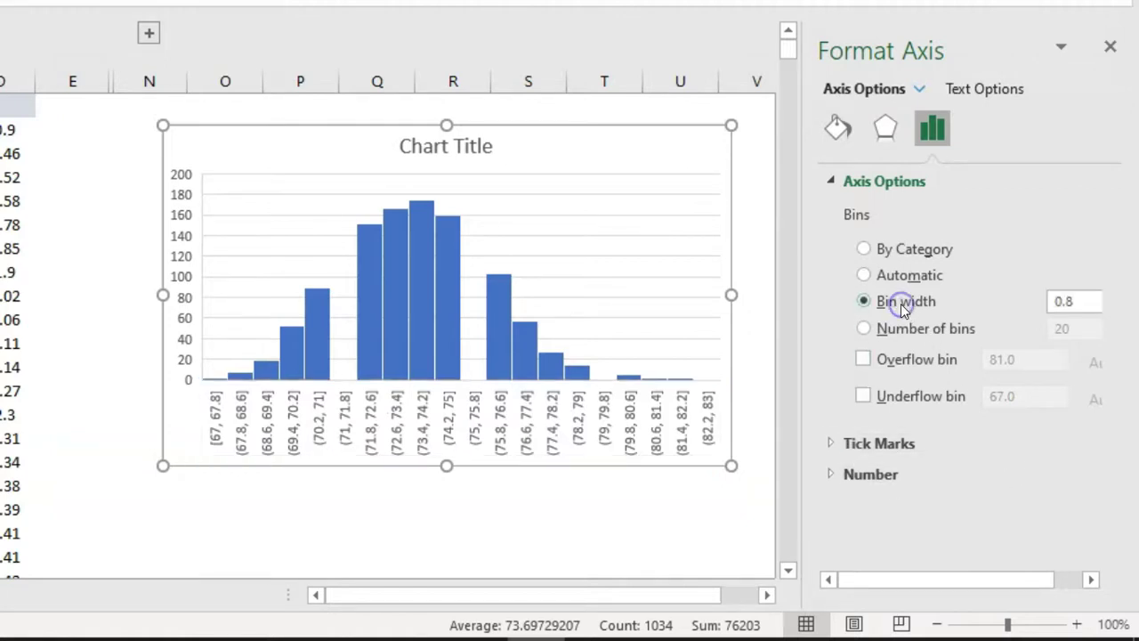
left_click_drag(1085, 303, 1048, 302)
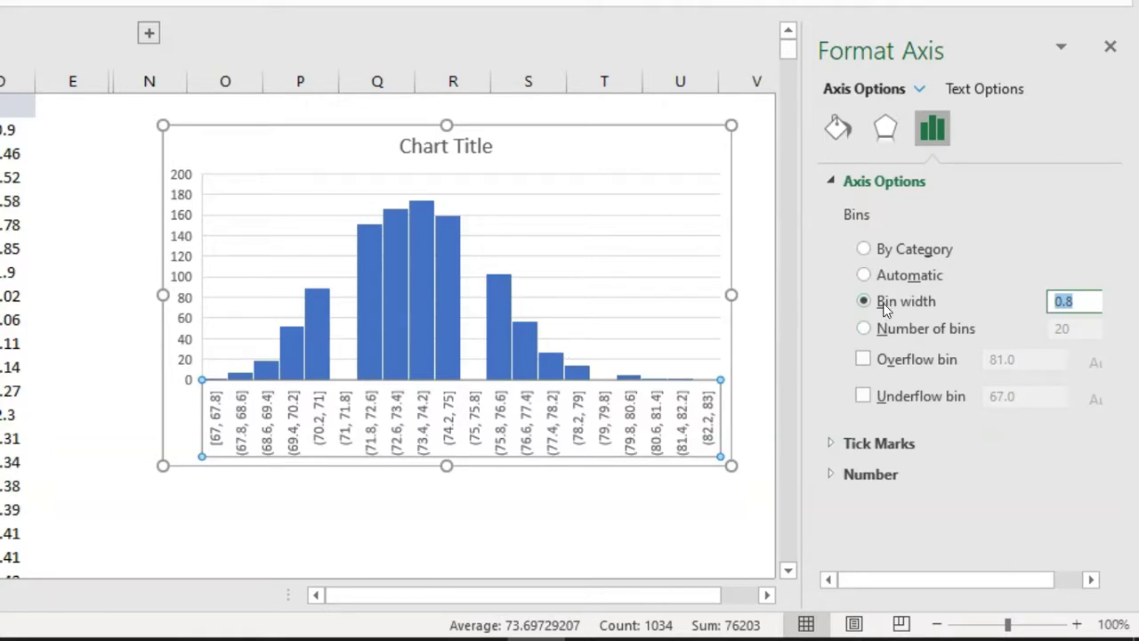
type("1")
key("Return")
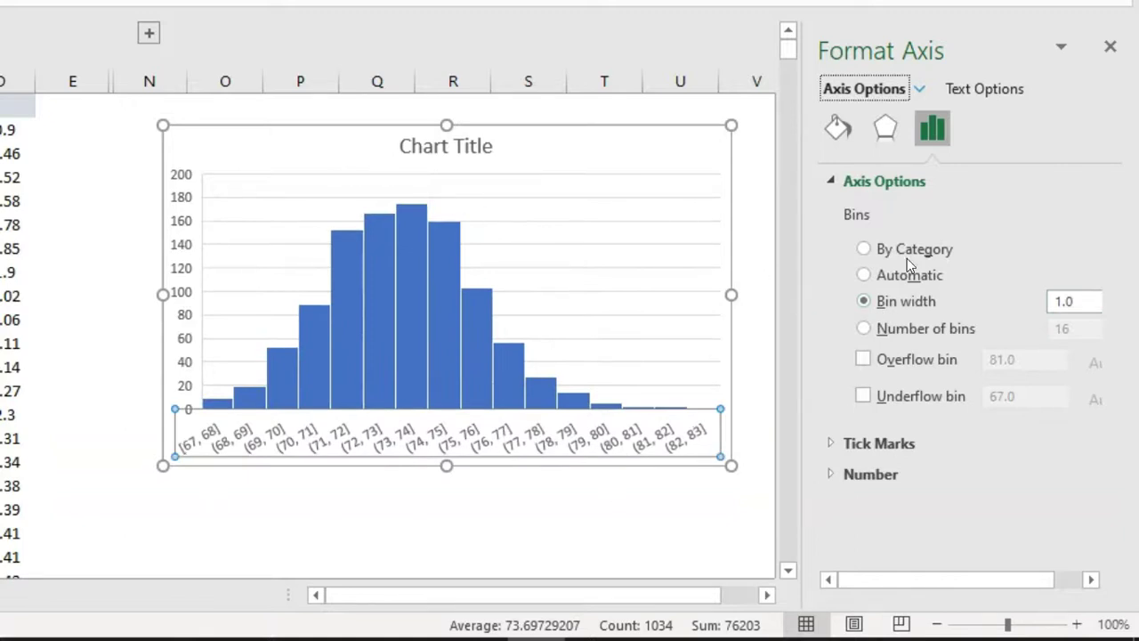
left_click(1110, 46)
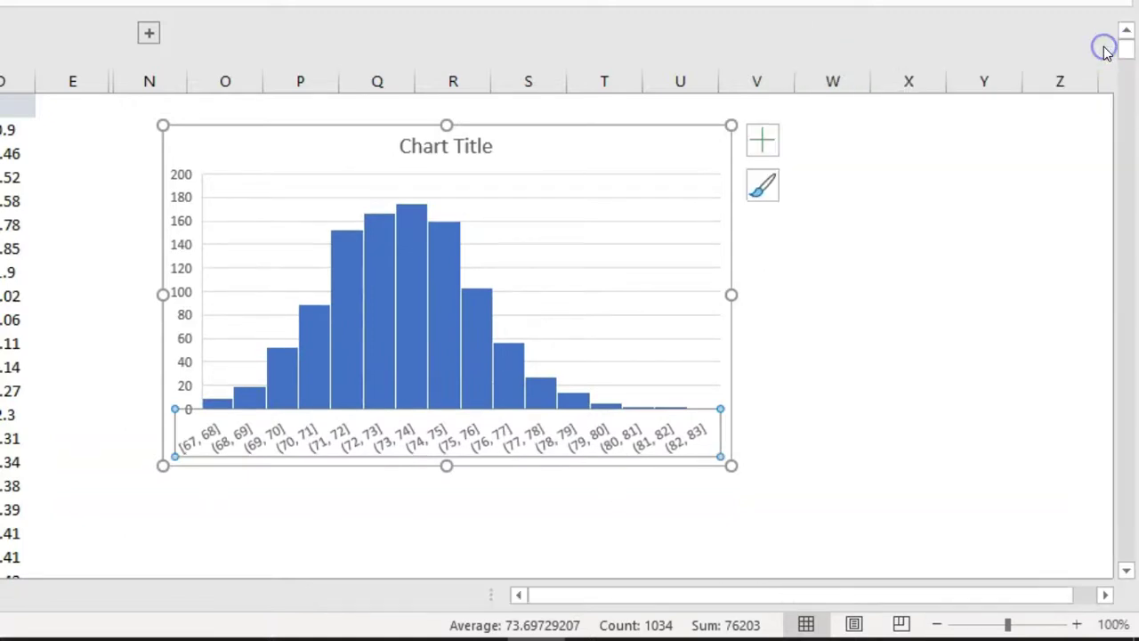
Step: Delete the histogram's vertical axis and change the chart title to "Histogram Chart"
left_click(184, 198)
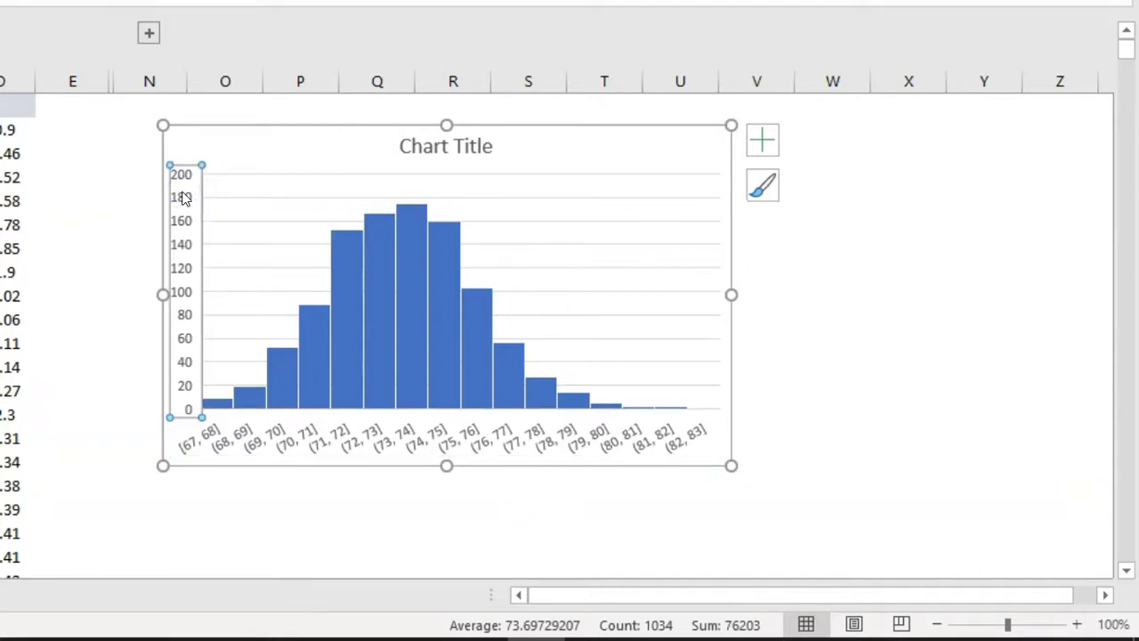
key("Delete")
left_click(460, 142)
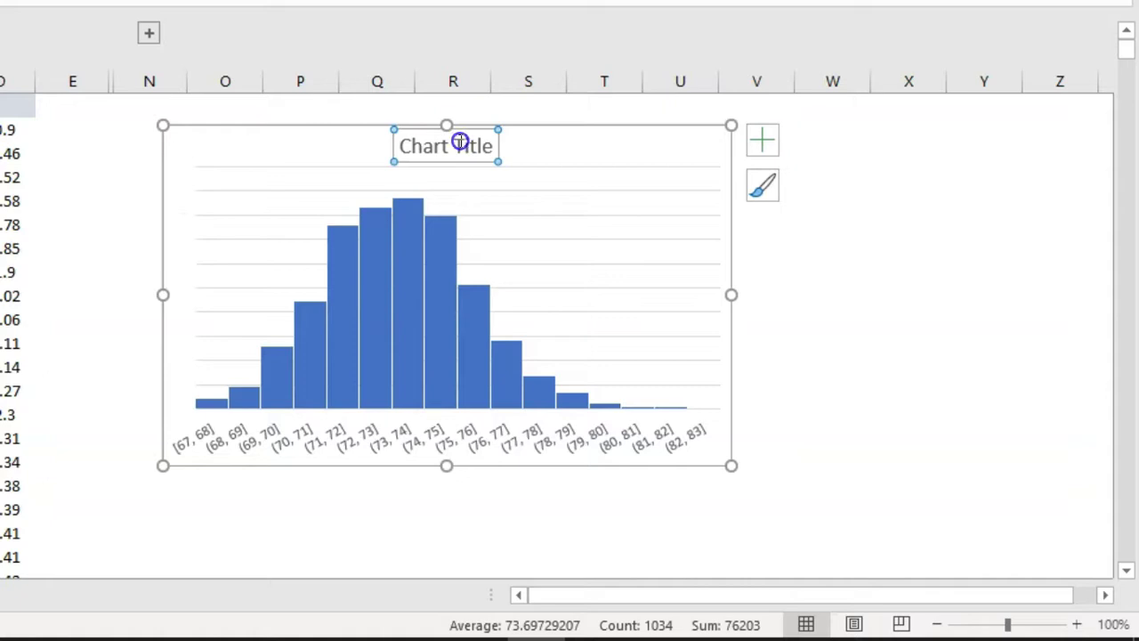
left_click(447, 145)
key("ctrl+a")
type("Histogram CHar")
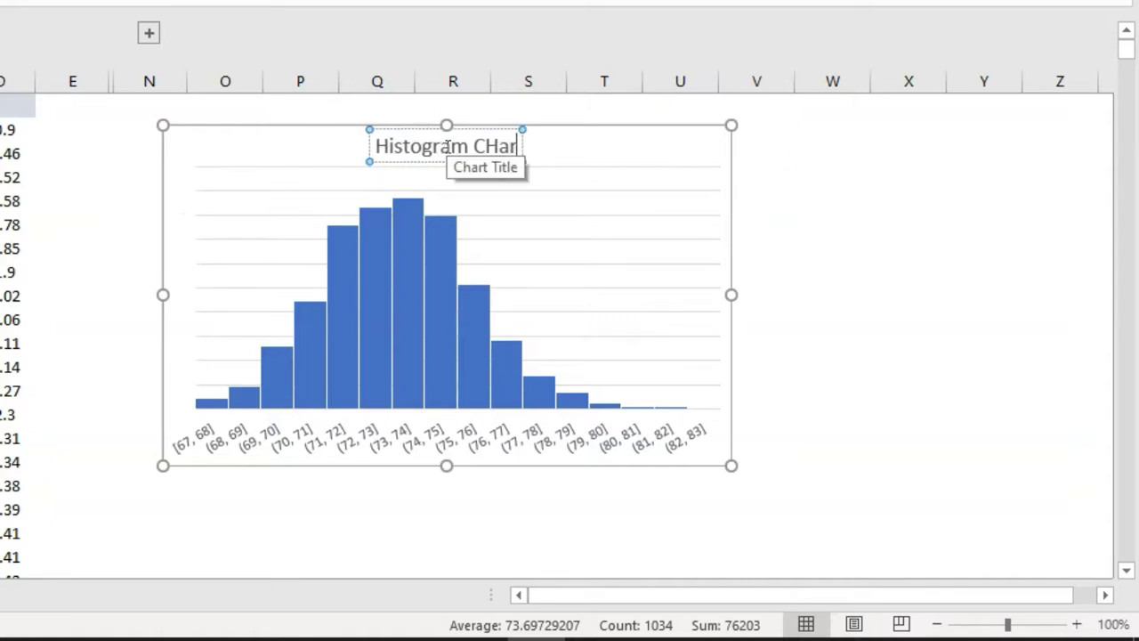
key("BackSpace")
key("BackSpace")
key("BackSpace")
type("hart")
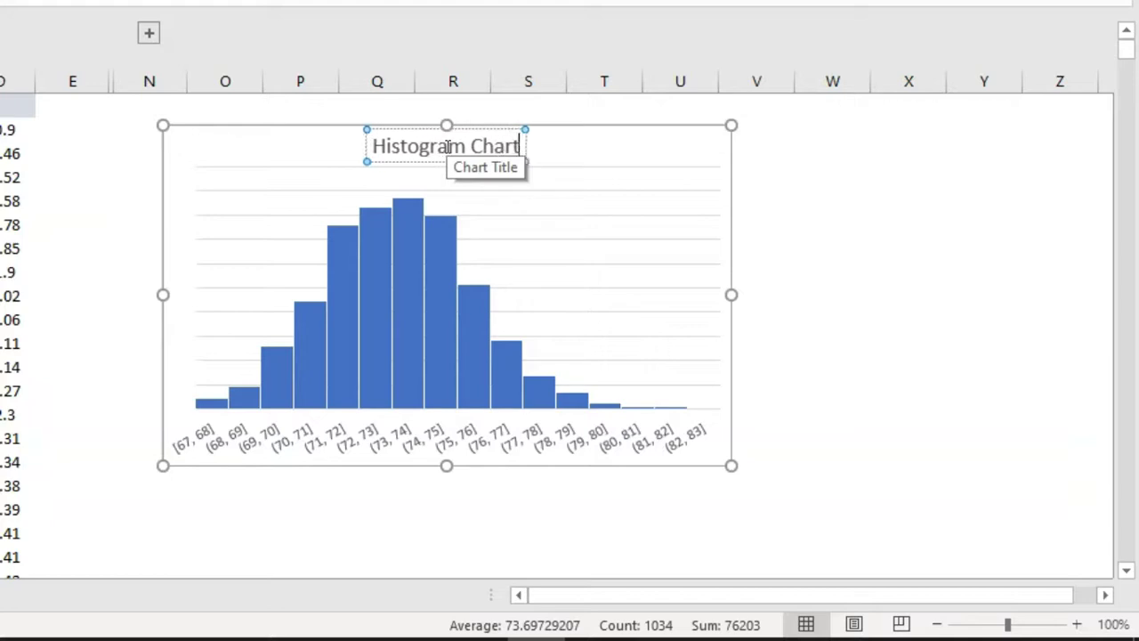
Step: Move the histogram away from the data to start around column W, and expand the collapsed column group before column N
left_click_drag(615, 130, 656, 127)
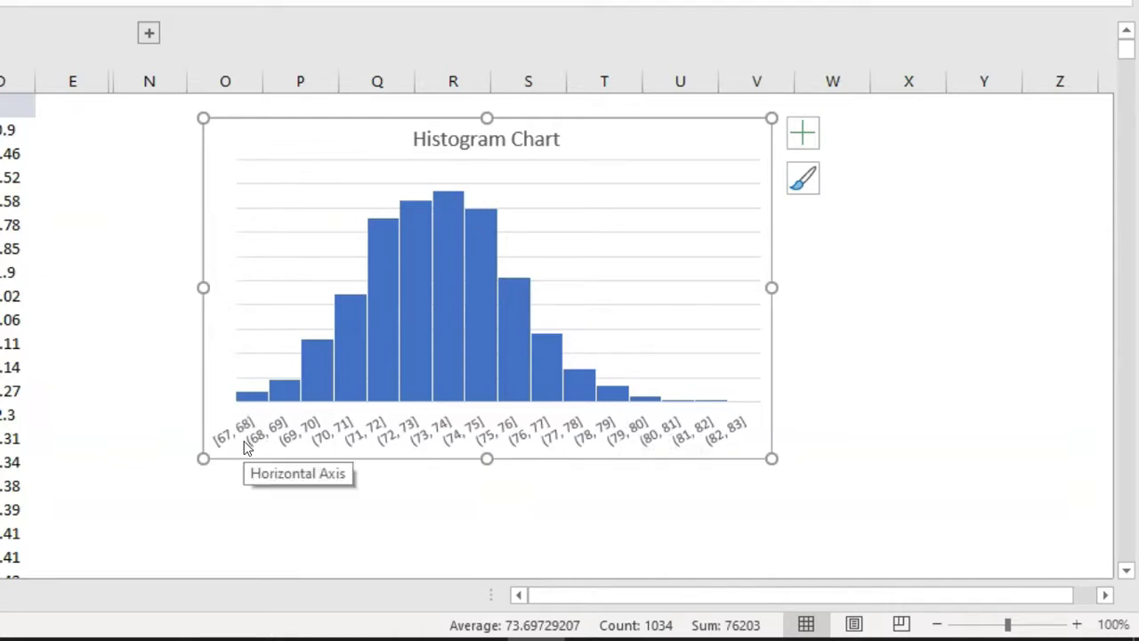
mouse_move(450, 271)
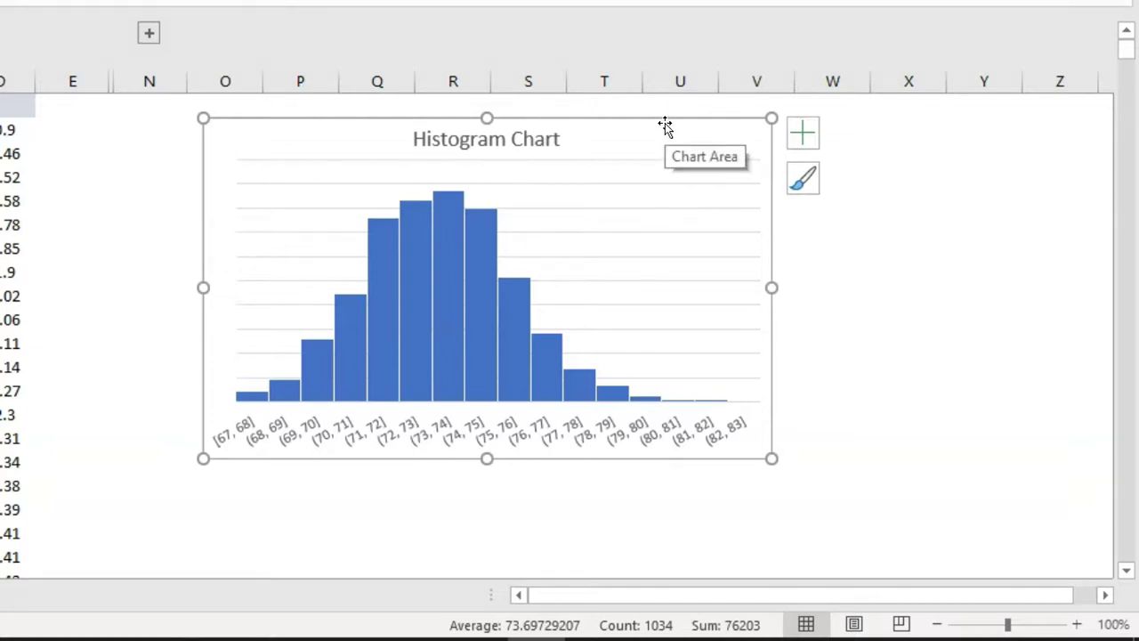
left_click_drag(665, 127, 1040, 123)
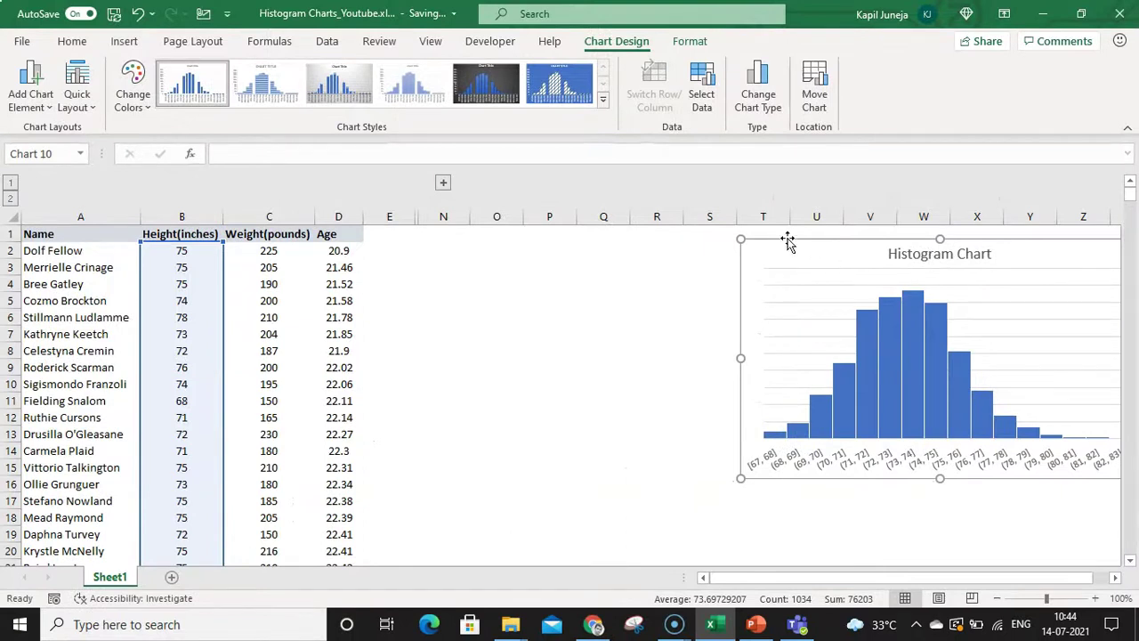
left_click_drag(788, 240, 931, 245)
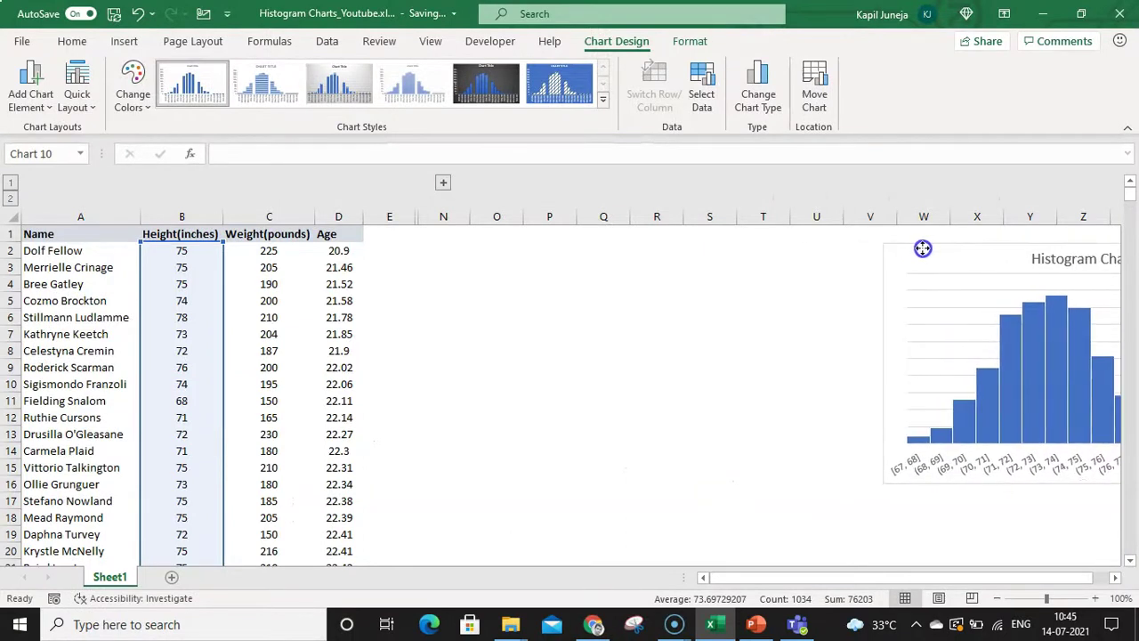
left_click(465, 320)
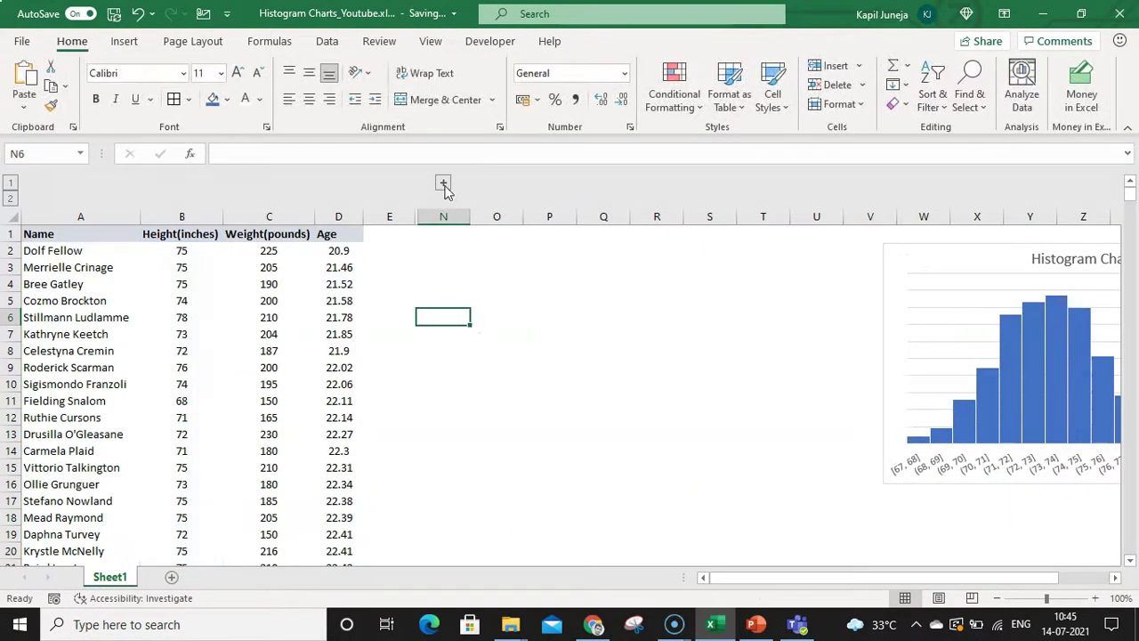
left_click(443, 184)
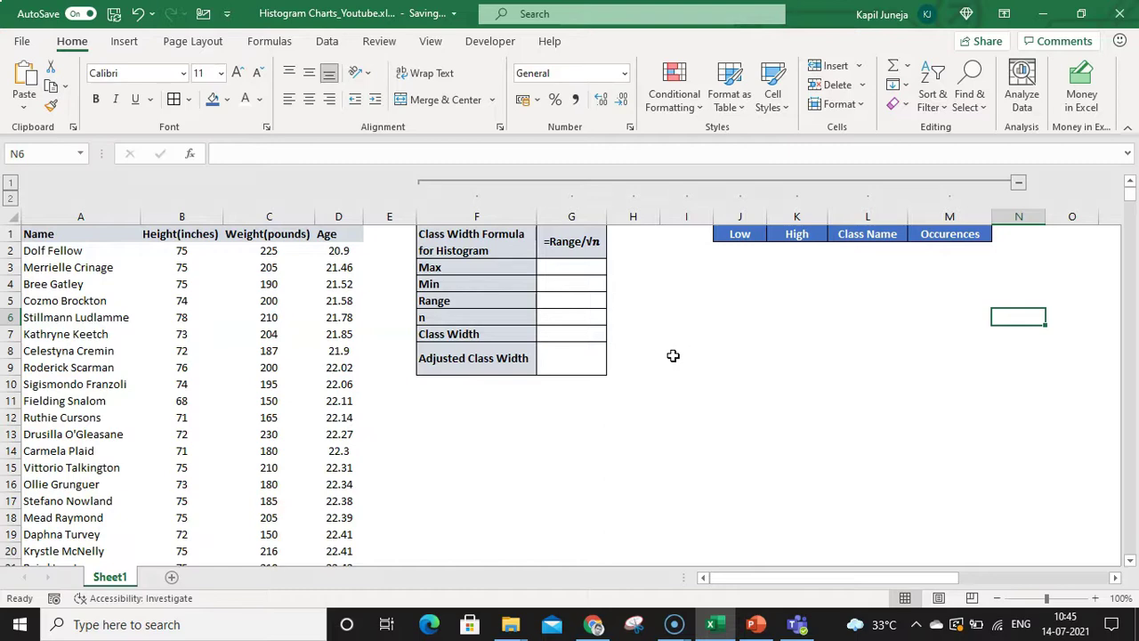
Step: Calculate the maximum height in cell G3 with the MAX function over B2:B1035
left_click(573, 265)
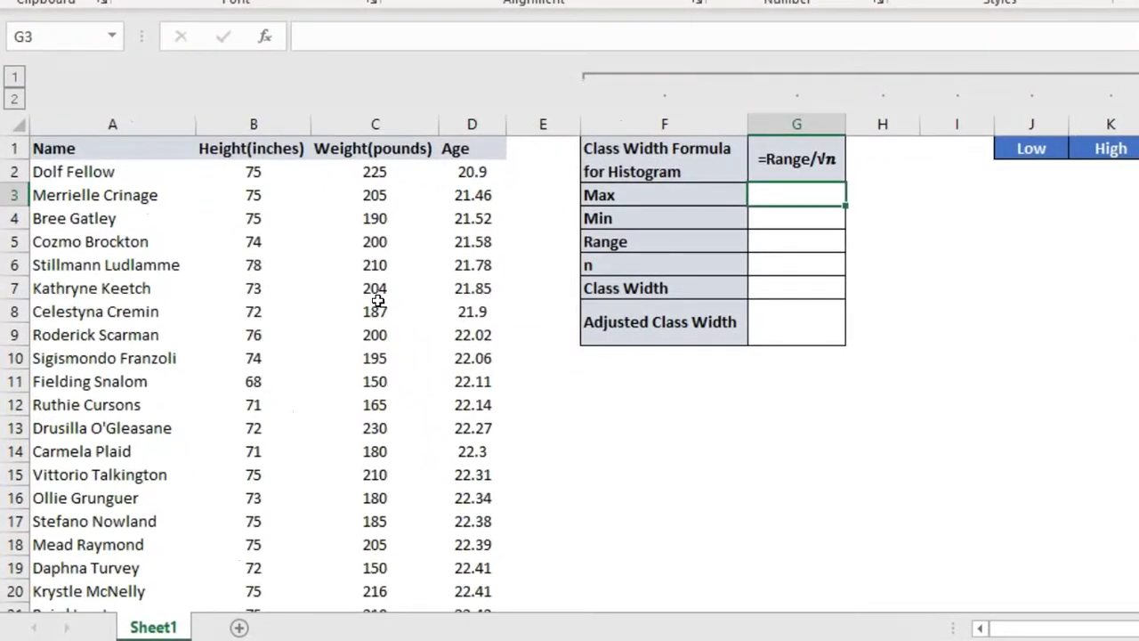
type("=max(")
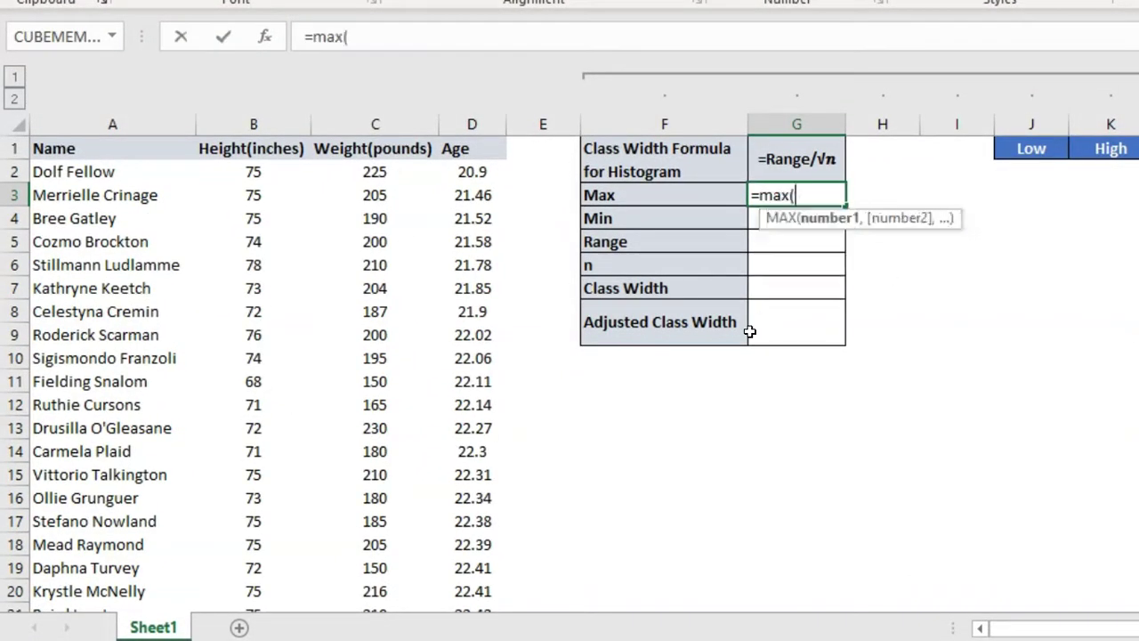
left_click(243, 165)
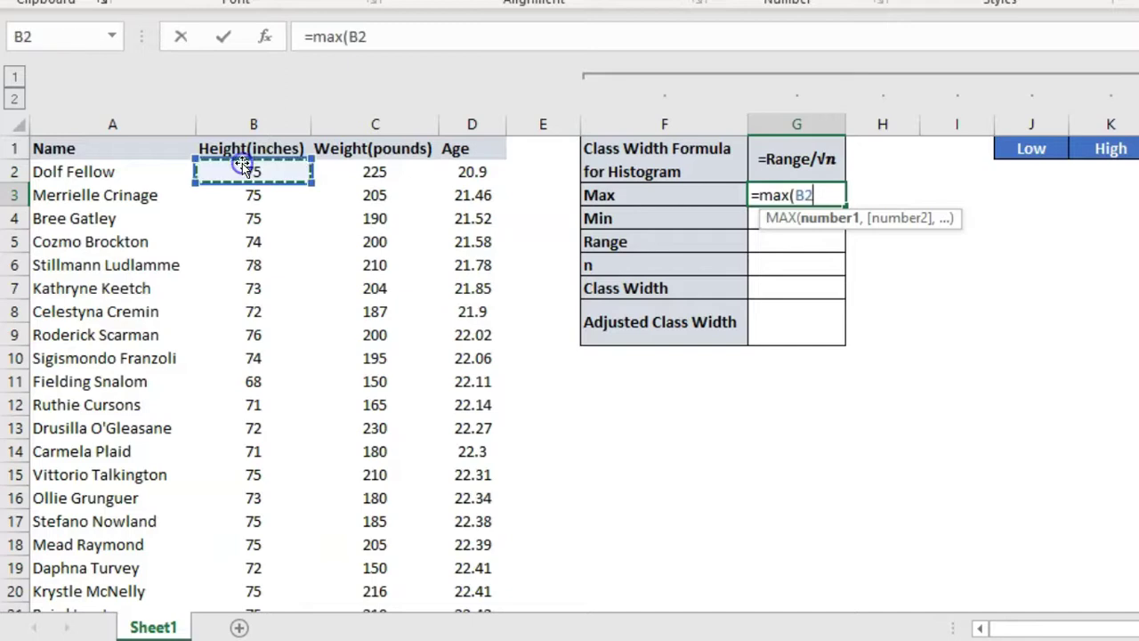
key("ctrl+shift+Down")
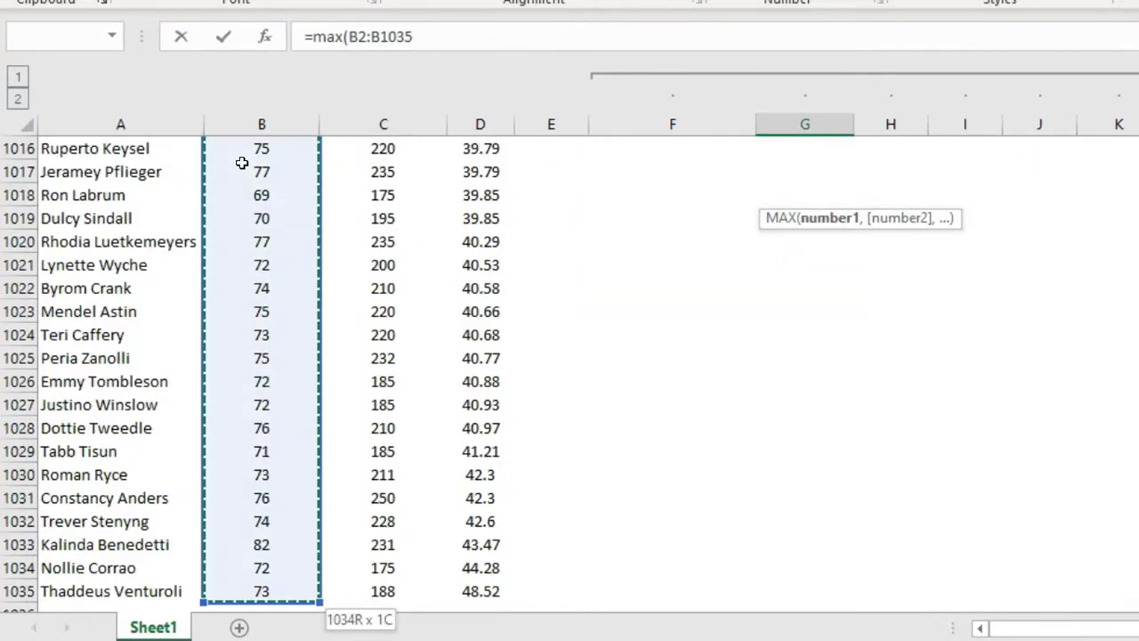
key("Return")
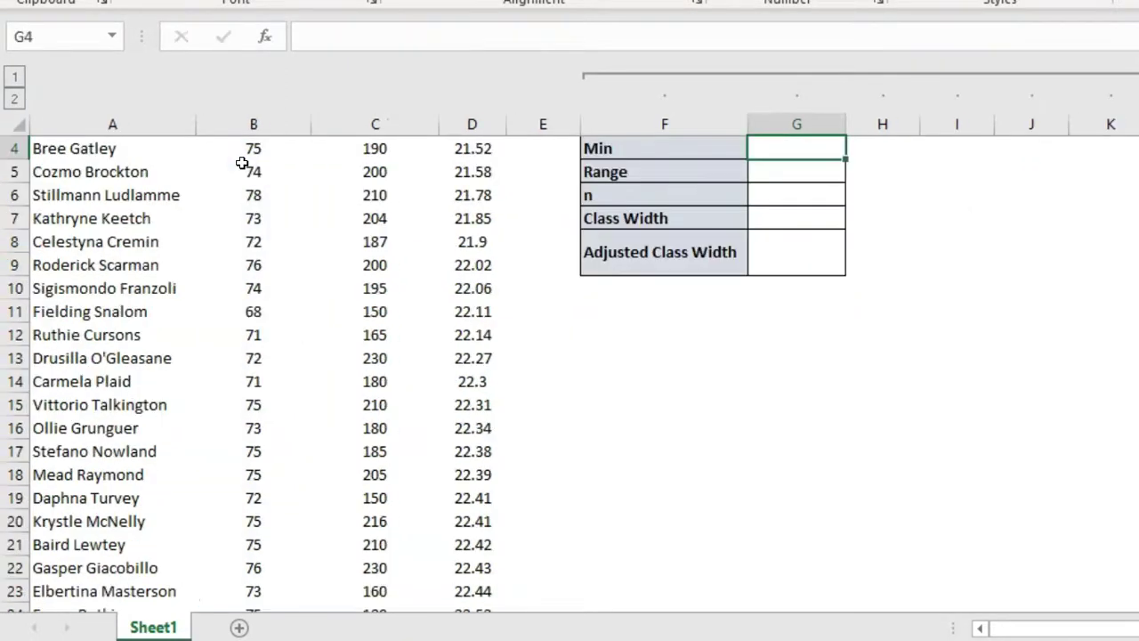
key("Up")
key("Up")
key("Up")
Step: Calculate the minimum height in cell G4 with the MIN function over B2:B1035
key("Down")
key("Down")
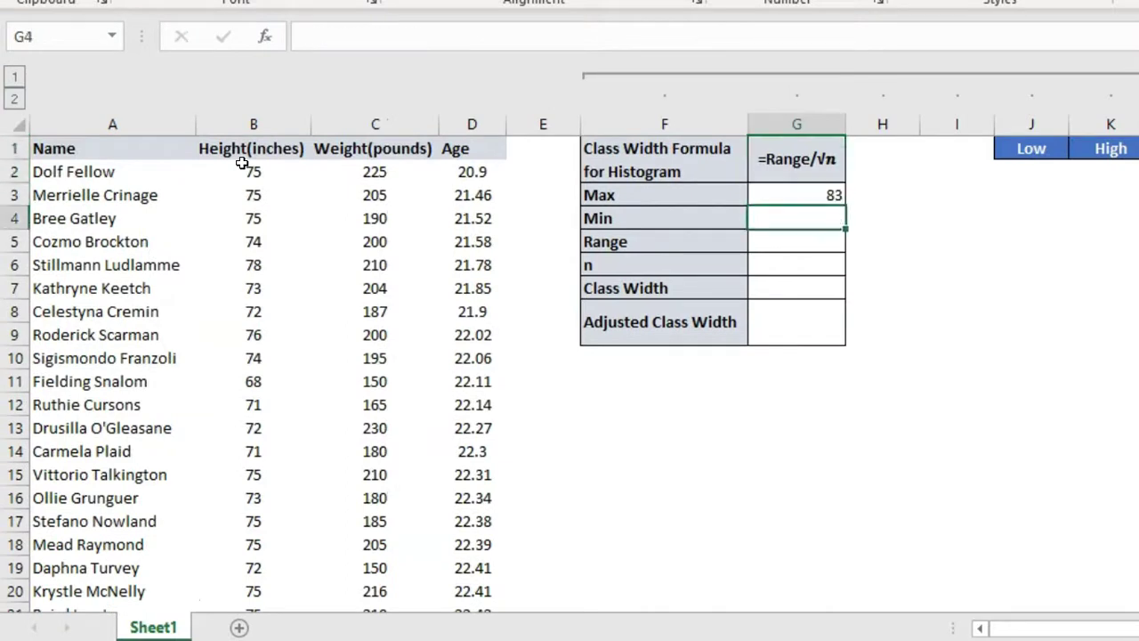
type("=min")
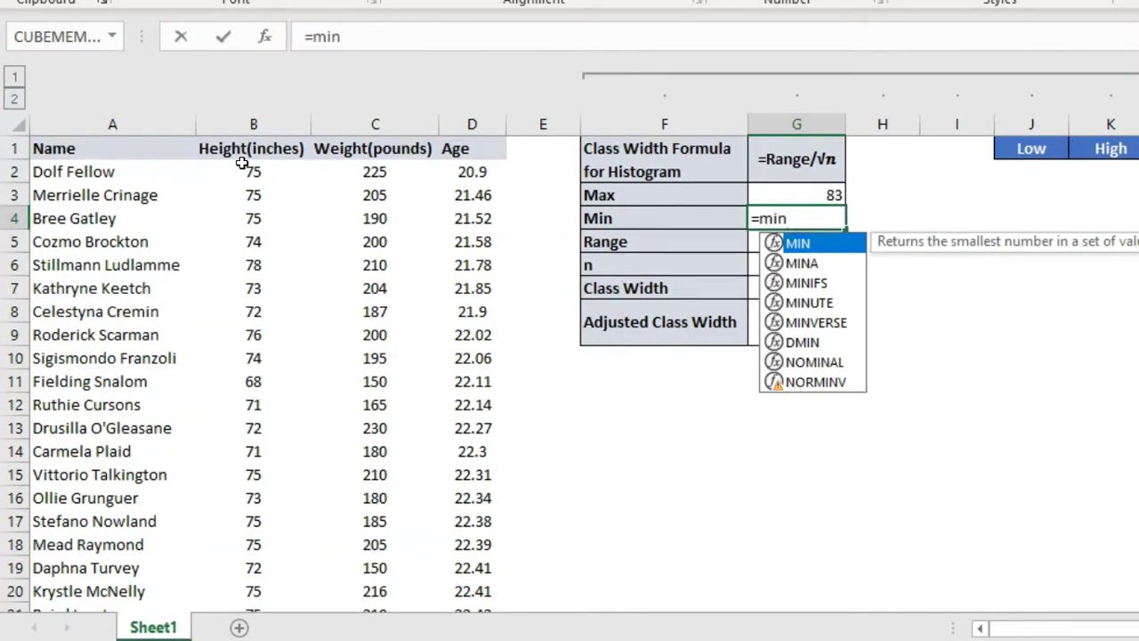
type("(")
left_click(256, 174)
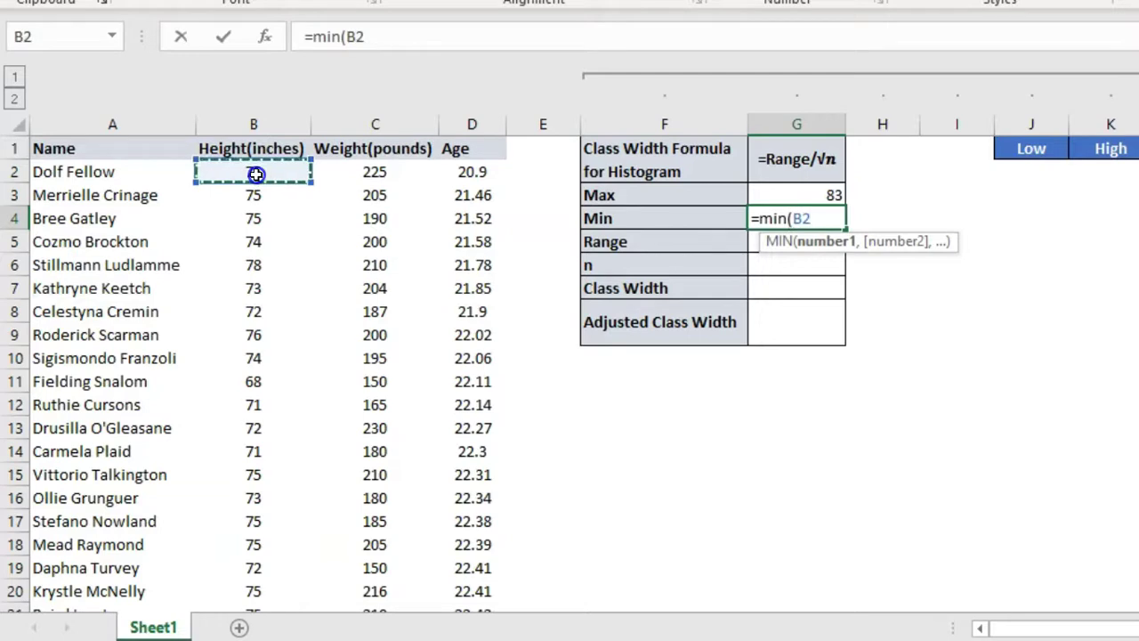
key("ctrl+shift+Down")
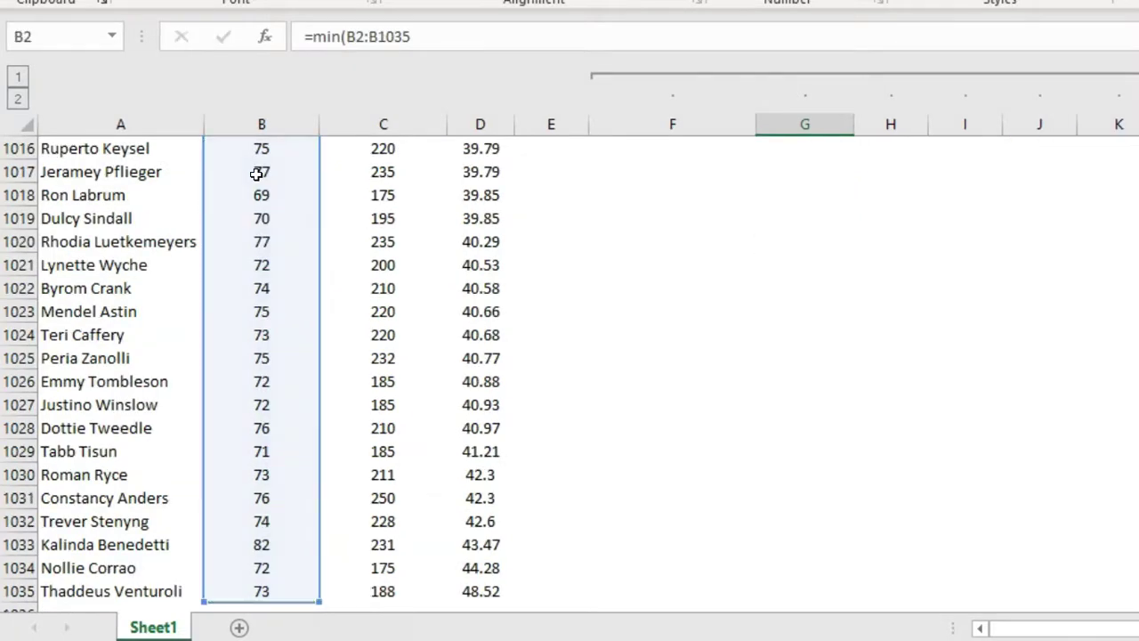
key("Return")
key("Up")
key("Up")
key("Up")
key("Up")
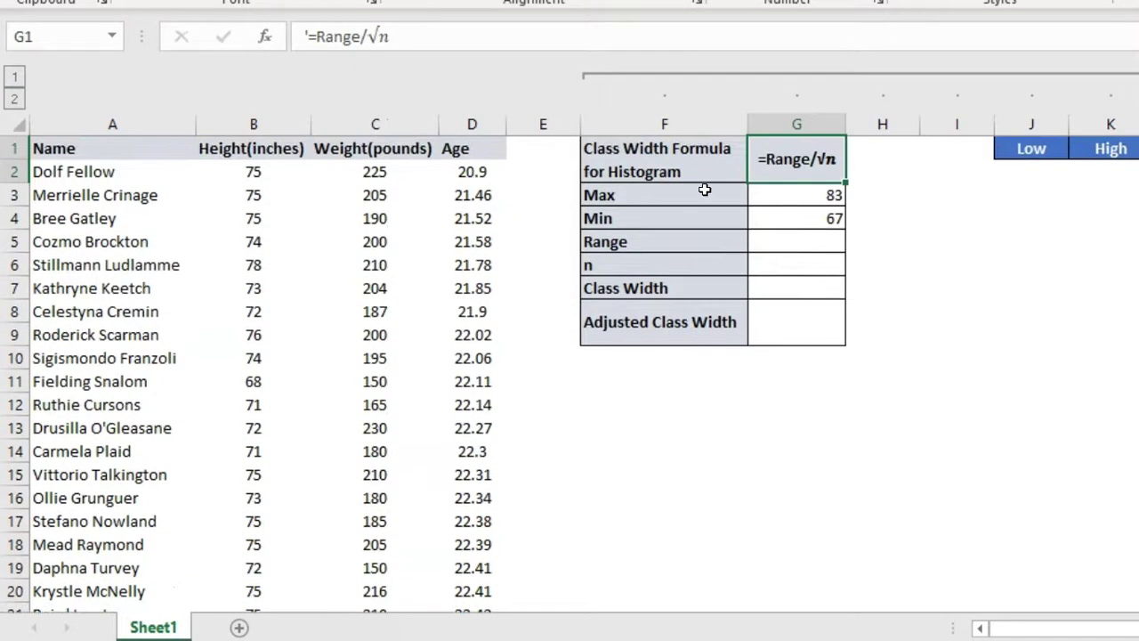
Step: Calculate the range in cell G5 by subtracting the minimum in G4 from the maximum in G3
left_click(801, 240)
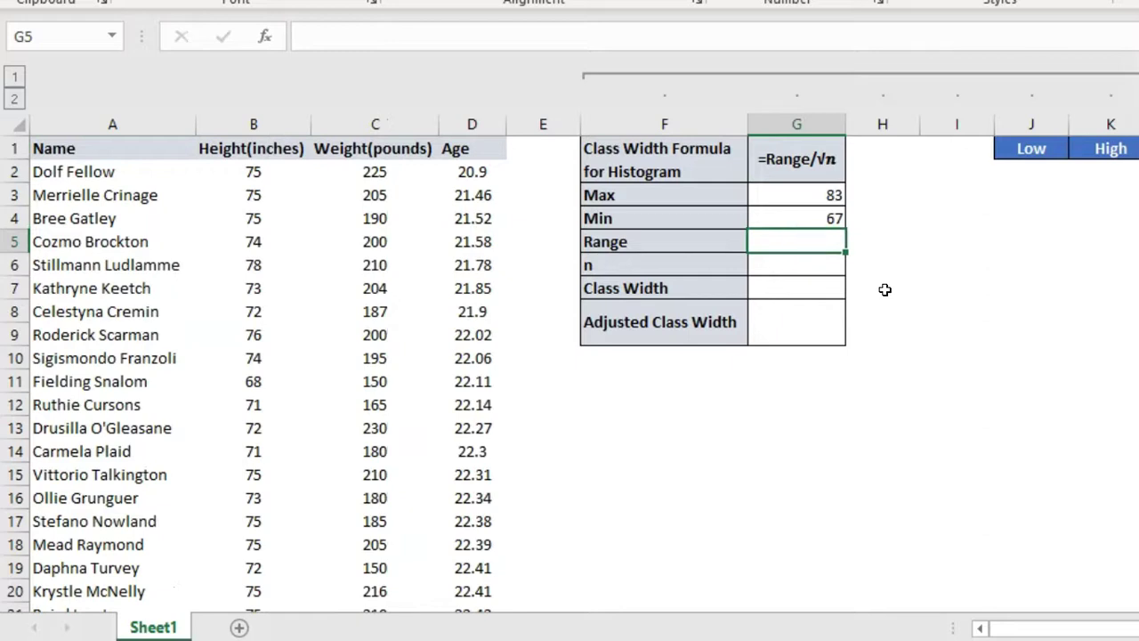
type("=")
key("Up")
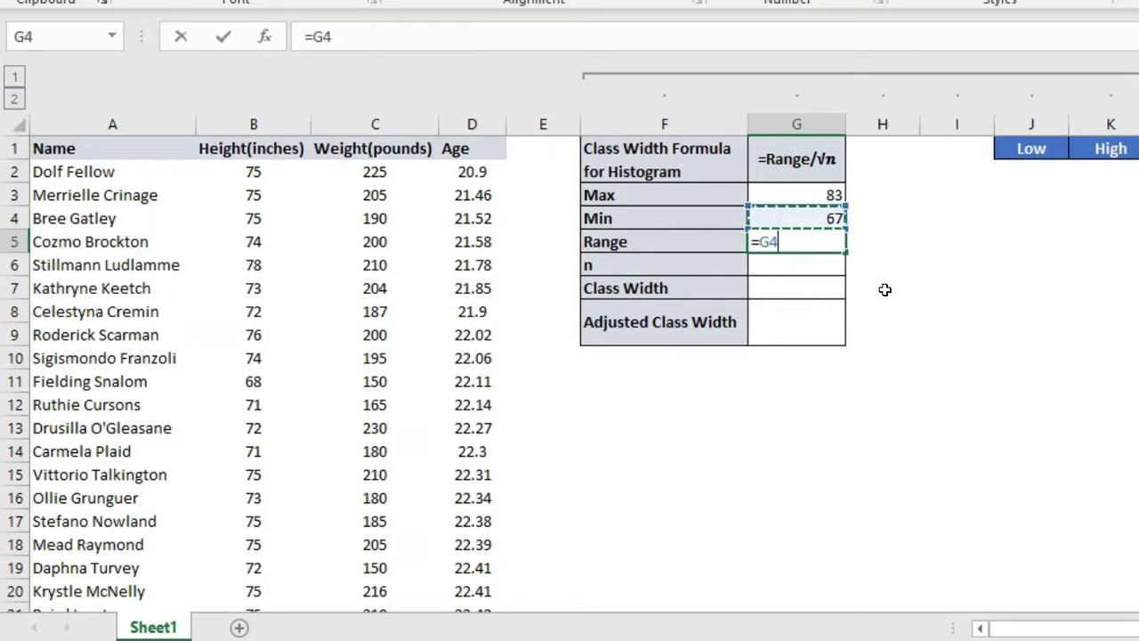
key("Up")
type("-")
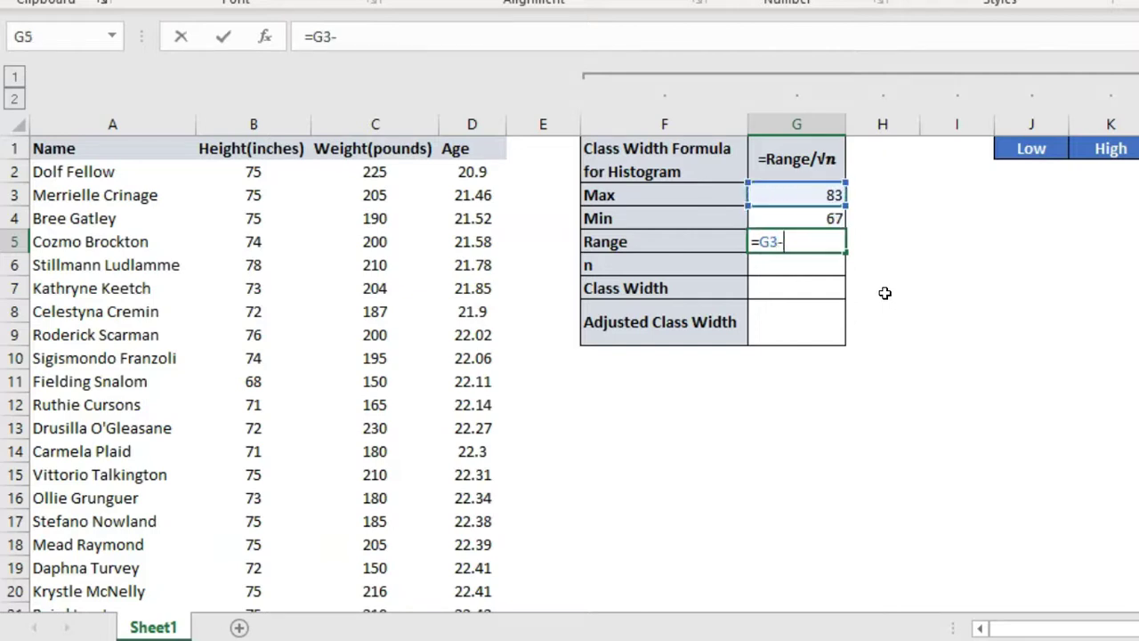
key("Up")
key("Return")
key("Up")
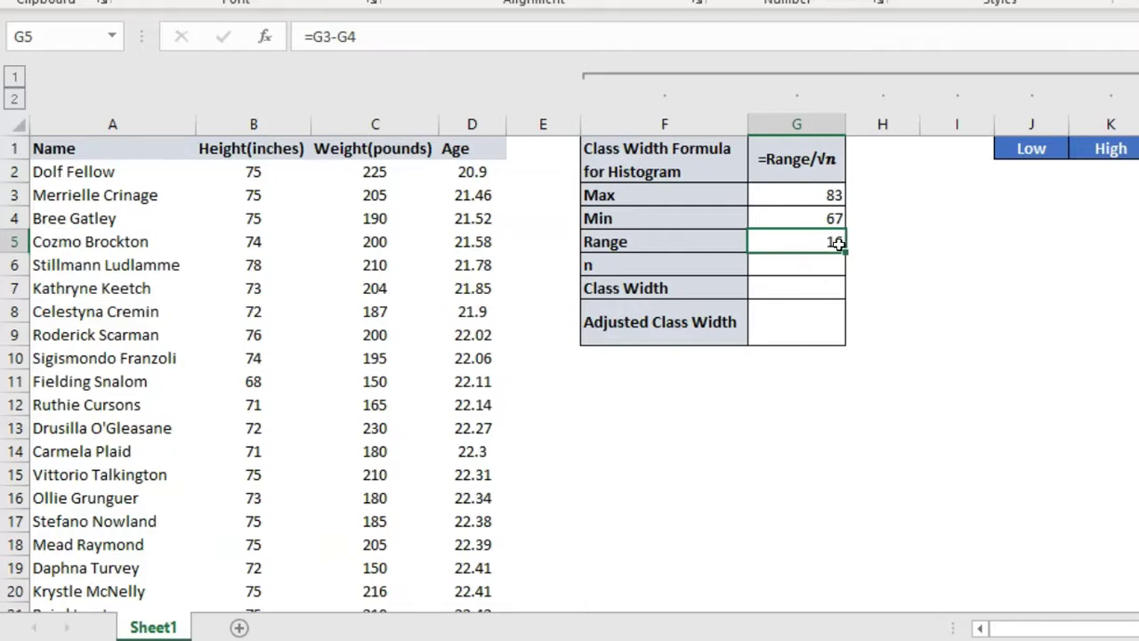
Step: Count the height values in cell G6 with the COUNTA function over B2:B1035
left_click(821, 269)
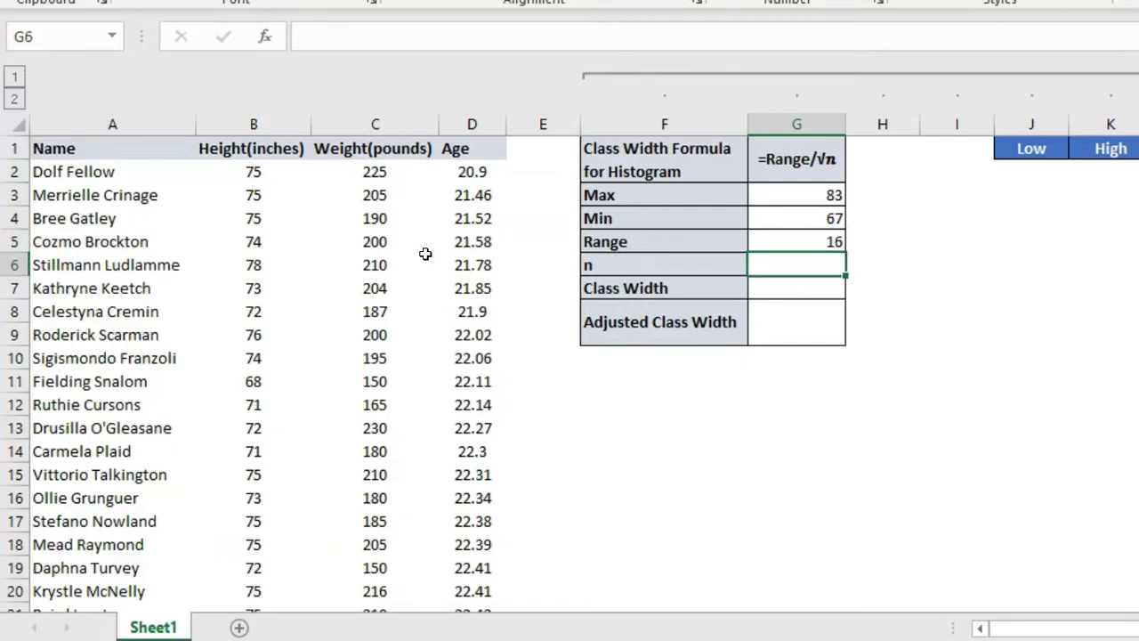
type("=counta(")
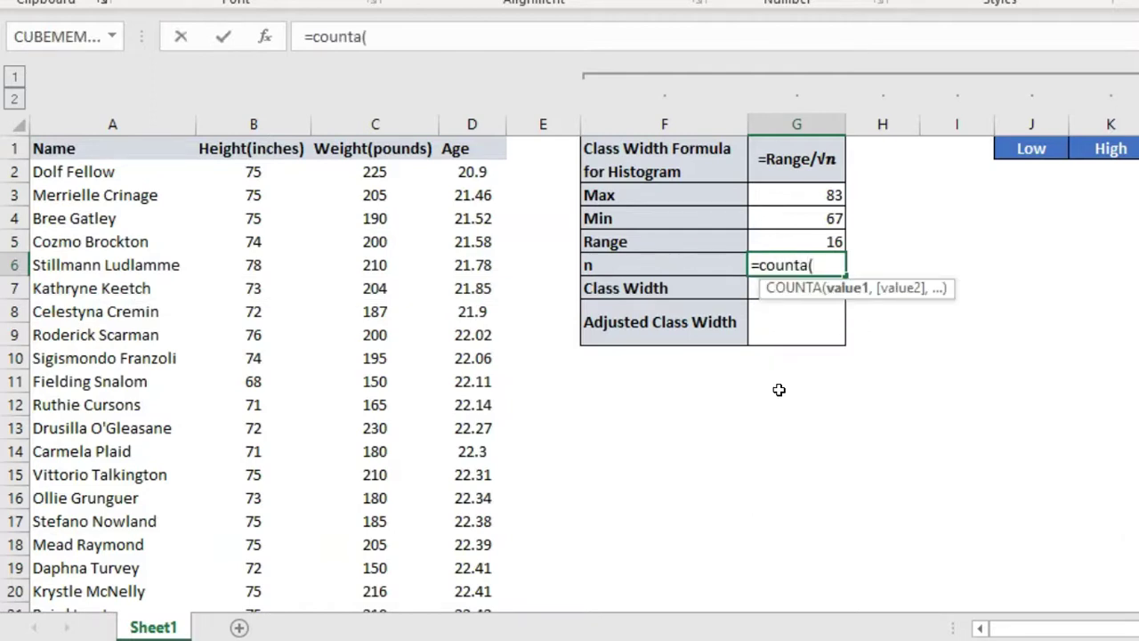
left_click(259, 174)
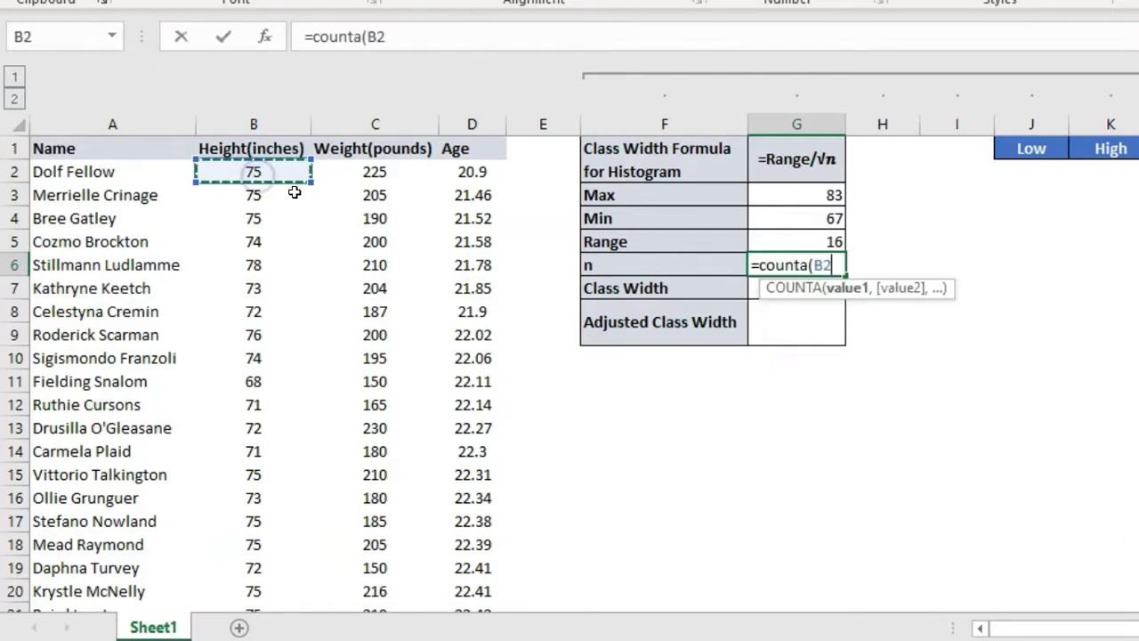
key("ctrl+shift+Down")
key("Return")
key("Up")
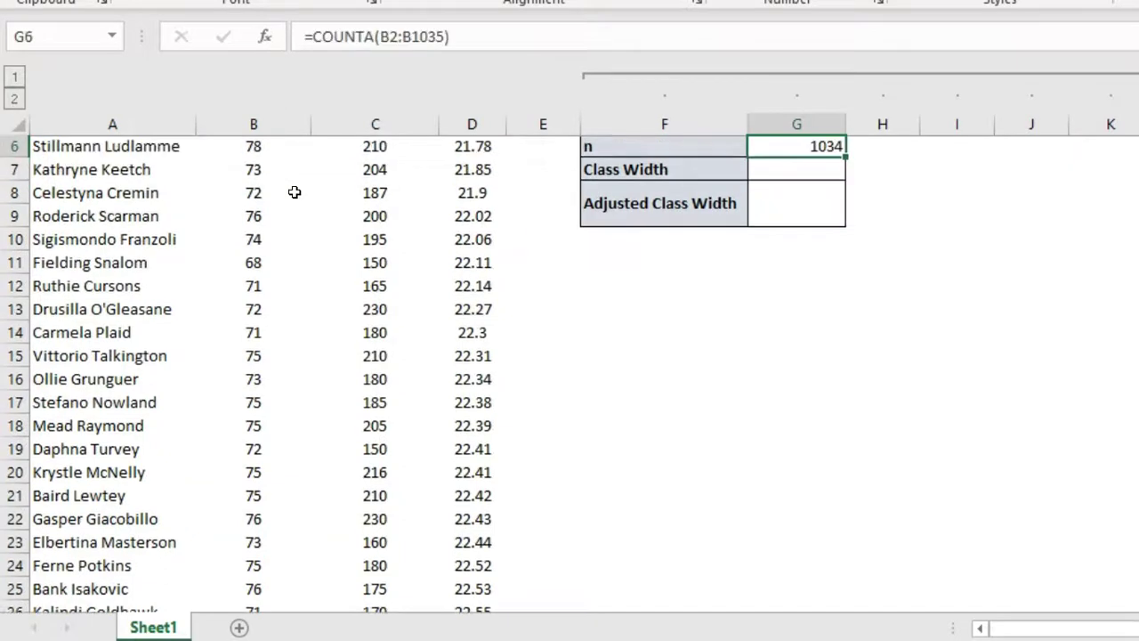
key("ctrl+Up")
left_click(814, 266)
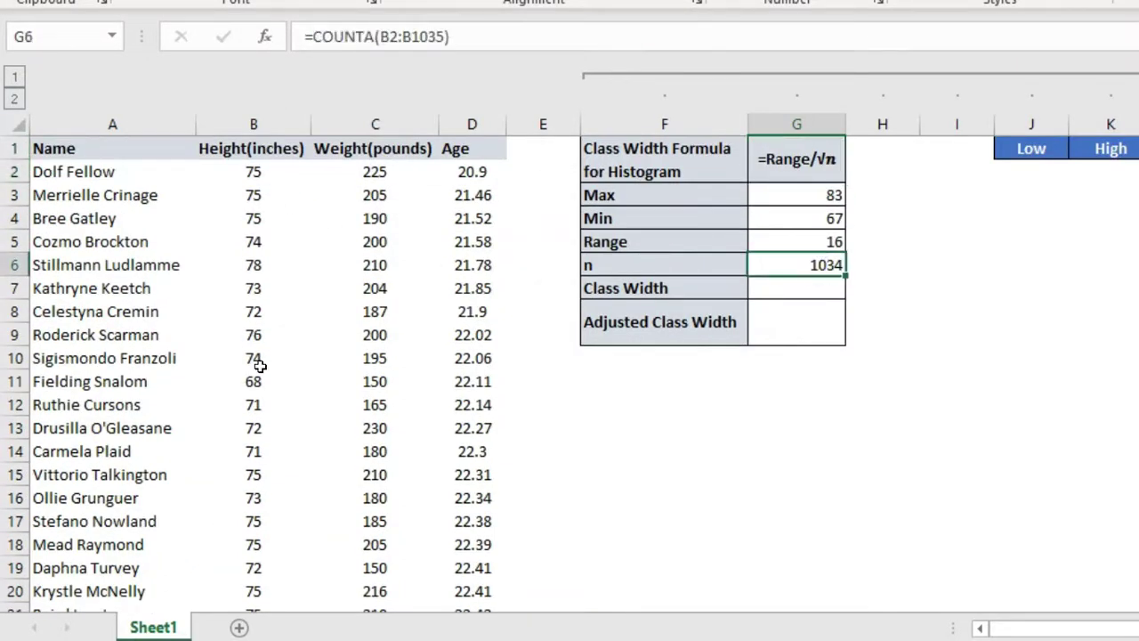
Step: Calculate the class width in cell G7 with the formula =G5/SQRT(G6)
left_click(797, 290)
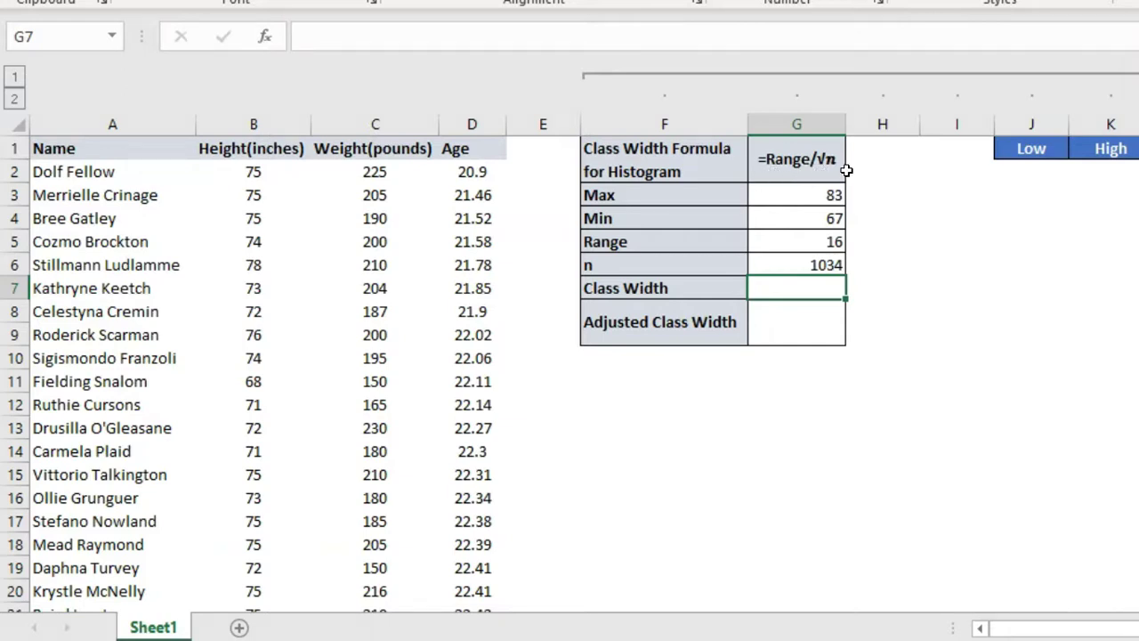
type("=")
key("Up")
key("Up")
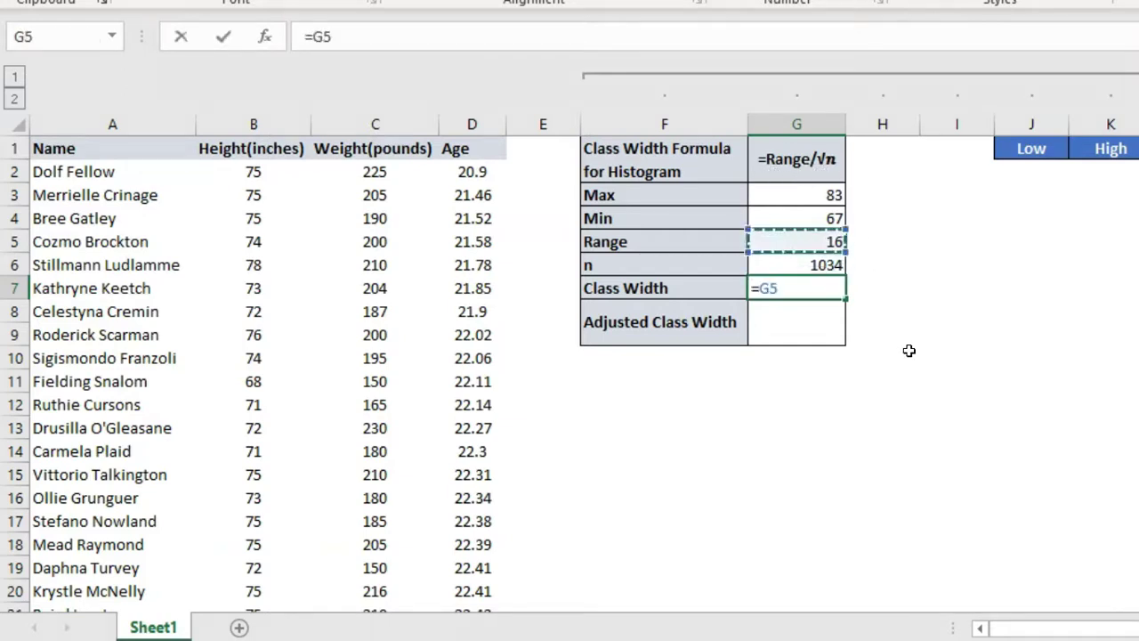
type("/")
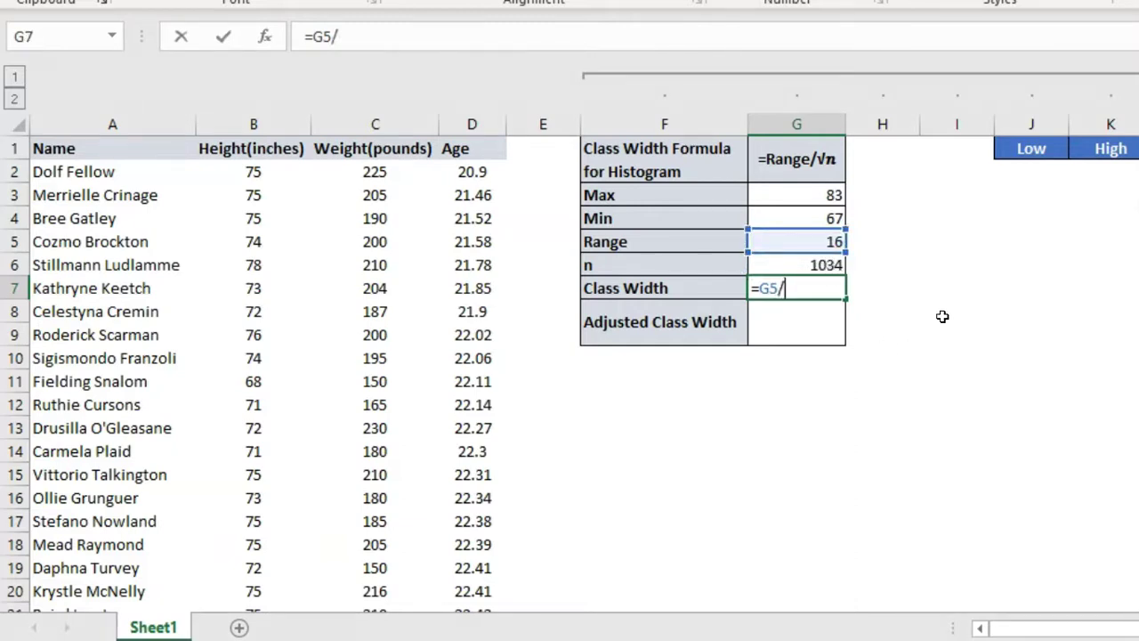
type("sq")
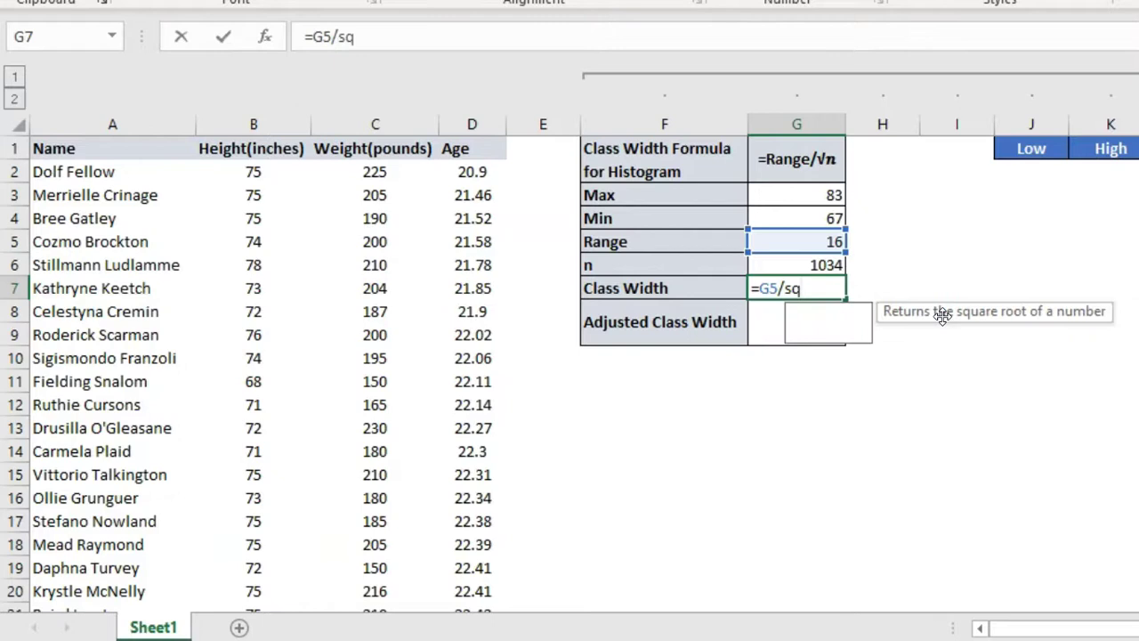
type("rt(")
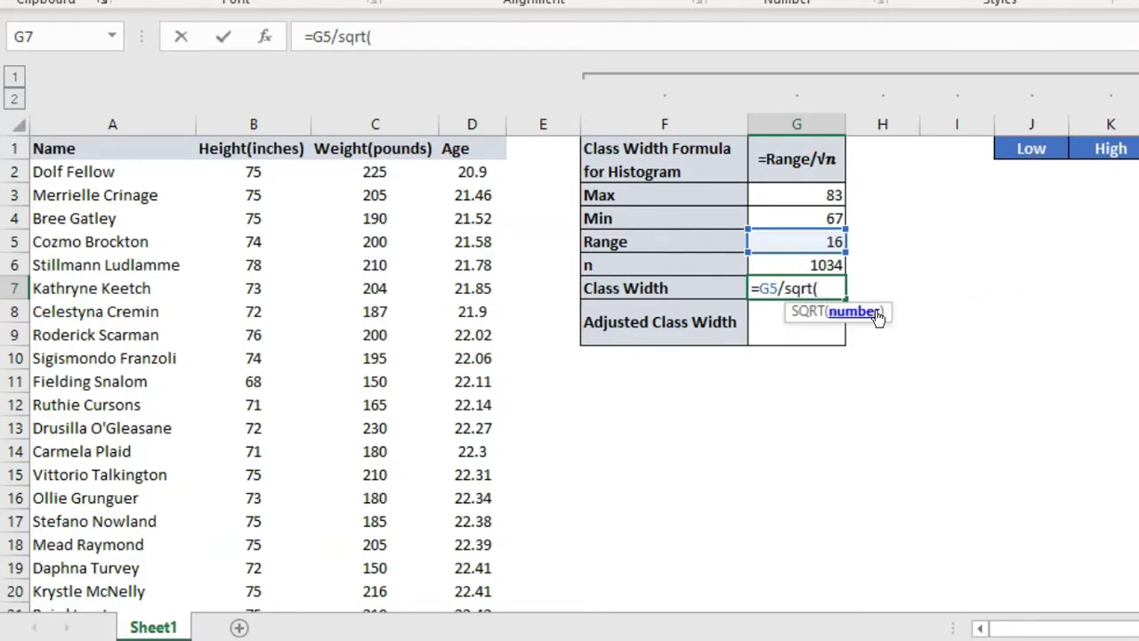
left_click(837, 265)
key("Return")
key("Return")
left_click(824, 288)
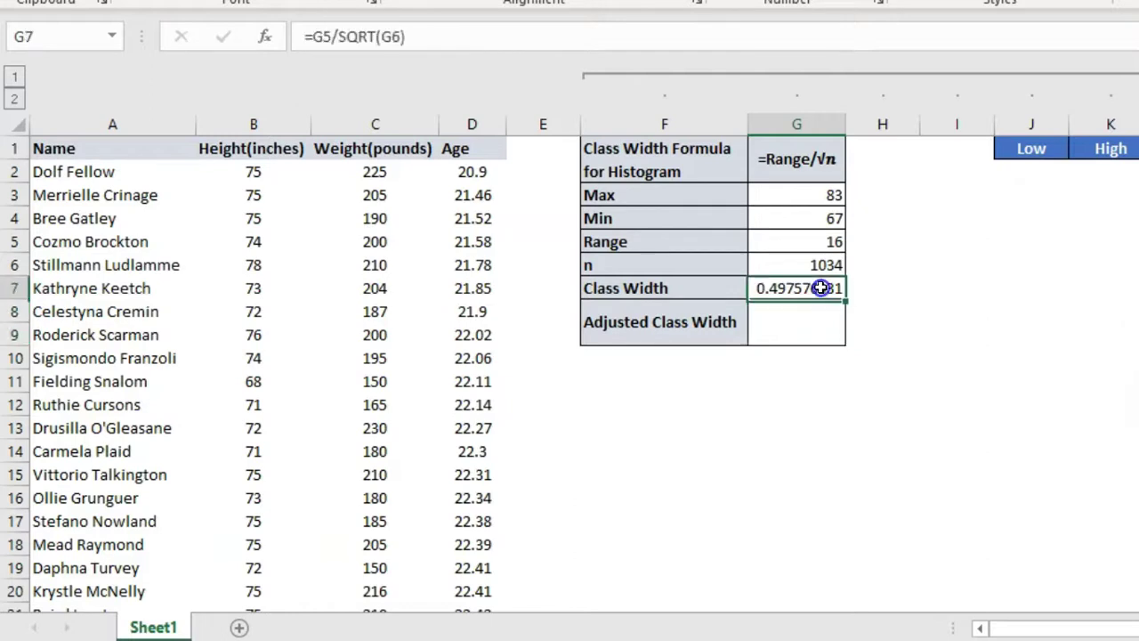
Step: Calculate the adjusted class width in cell G8 with the formula =ROUNDUP(G7,0)
left_click(798, 333)
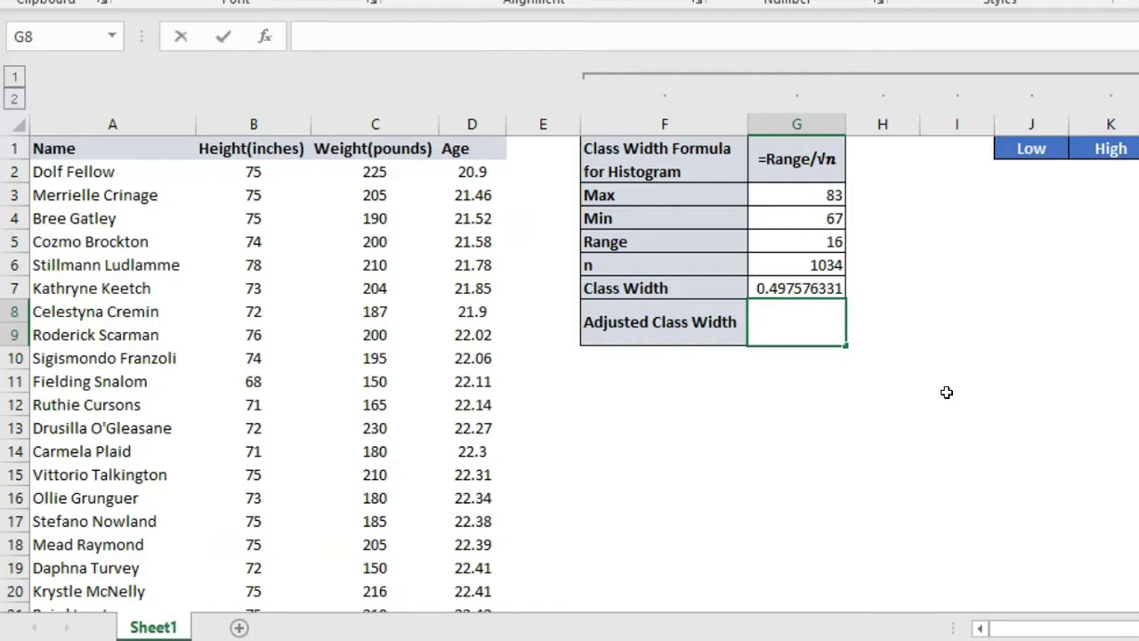
type("=roundup(")
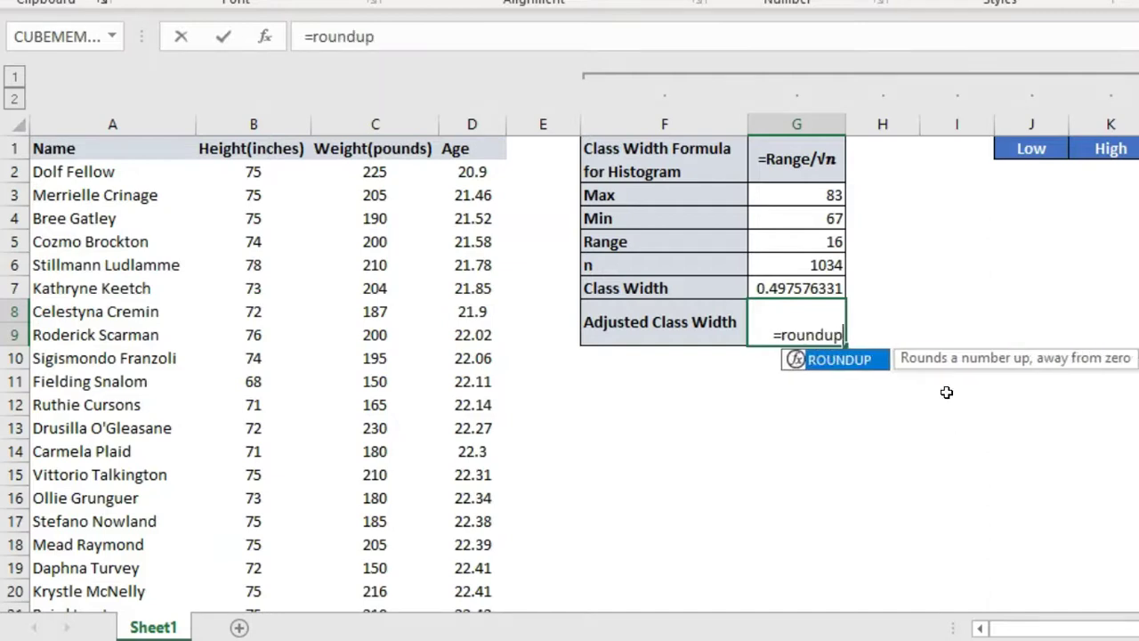
left_click(811, 291)
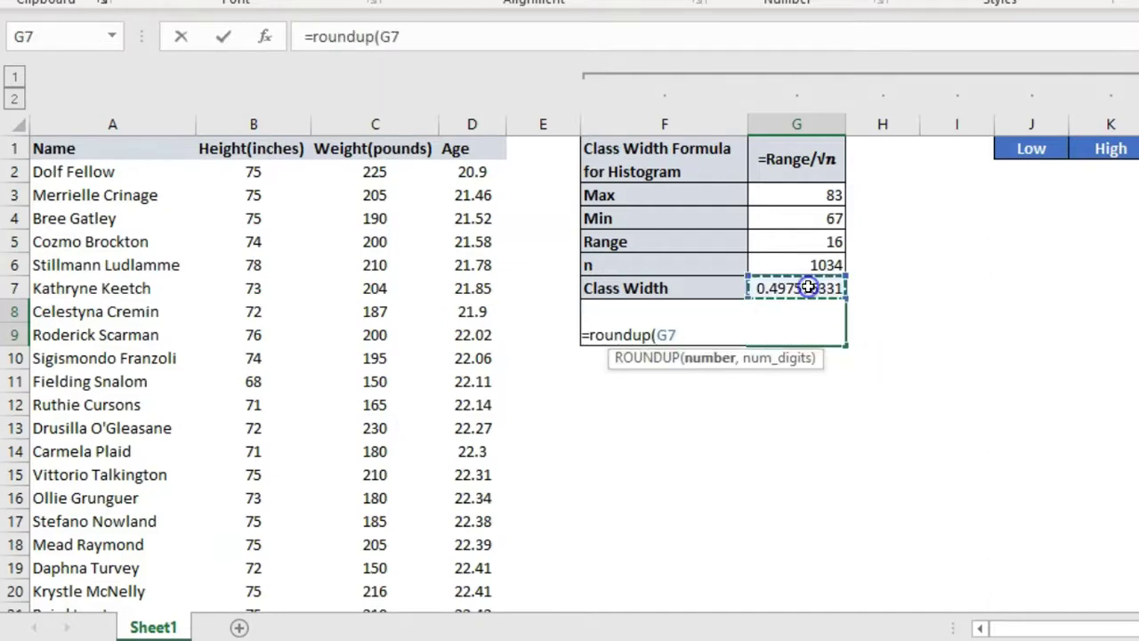
type(",")
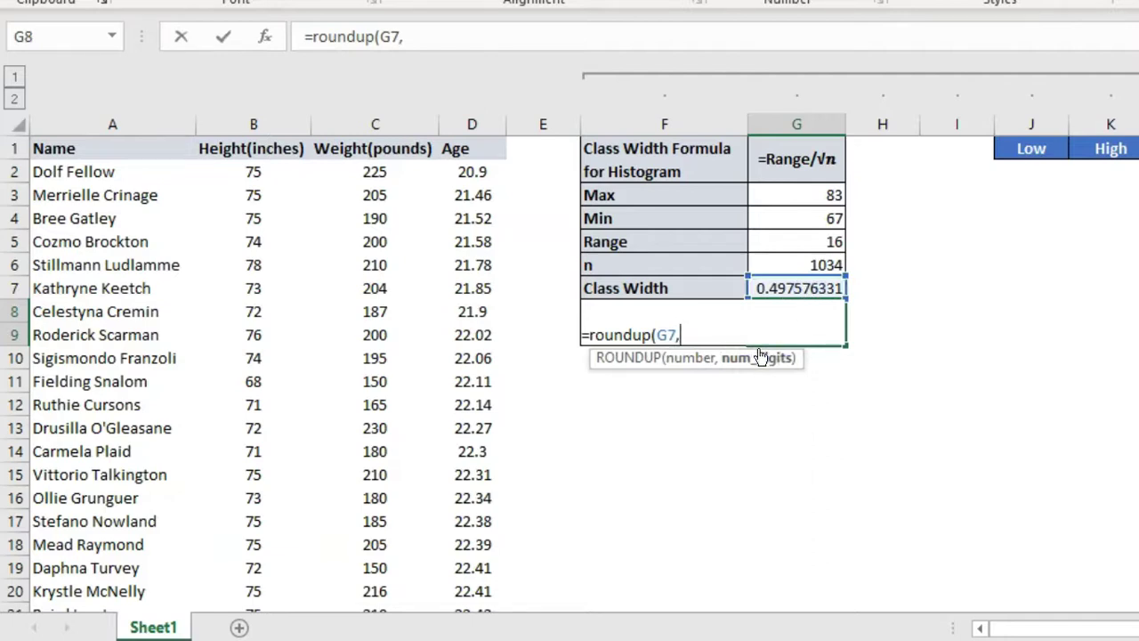
type("0")
key("Return")
key("Up")
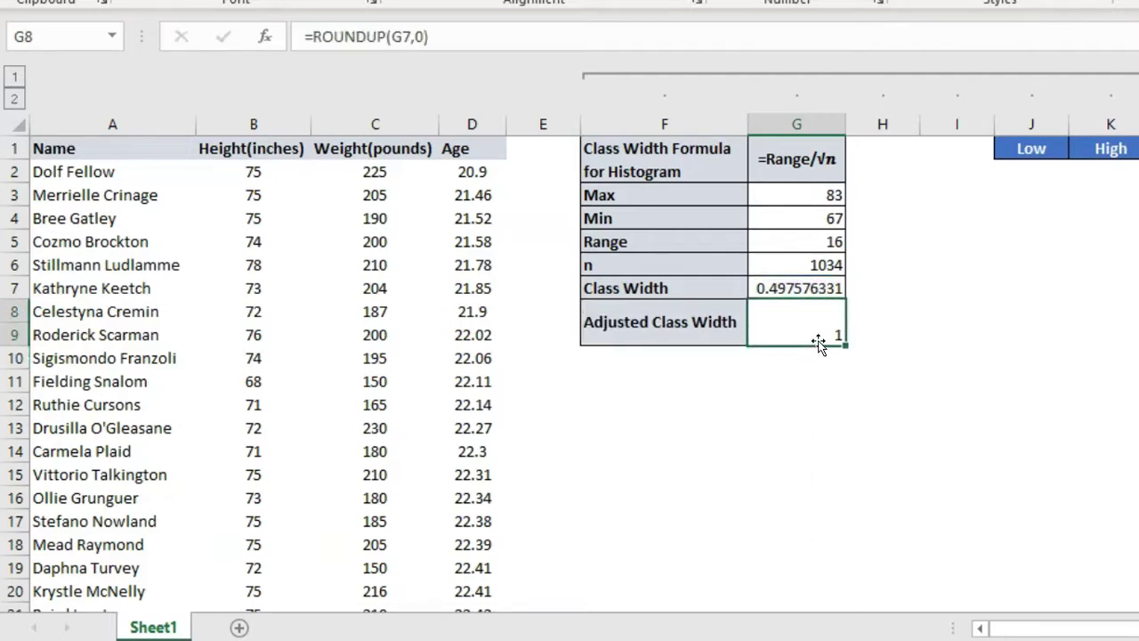
Step: Center the adjusted class width value horizontally in cell G8
key("alt+h")
key("a")
key("c")
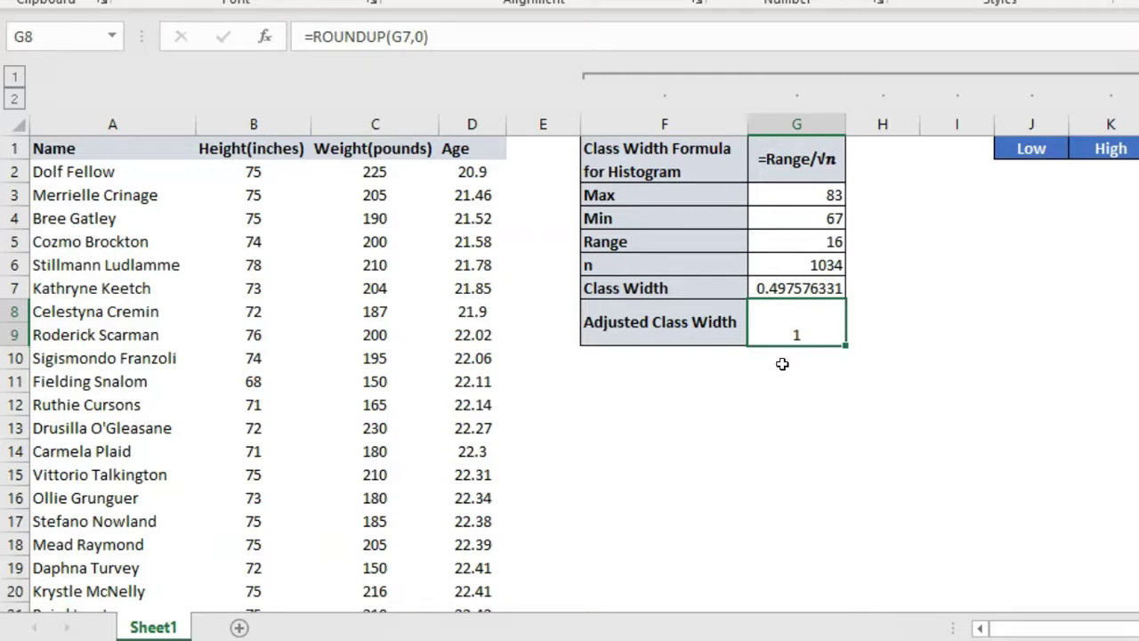
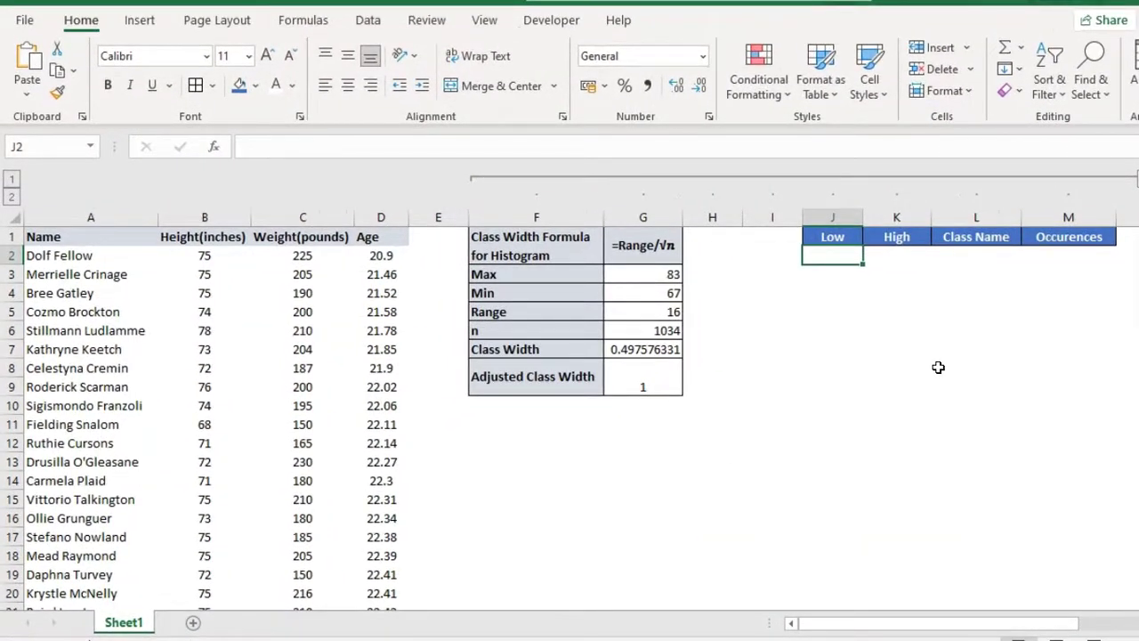
Step: Set the first Low class limit in cell J2 equal to the minimum height in G4
key("Up")
key("Right")
key("Left")
key("Down")
type("=")
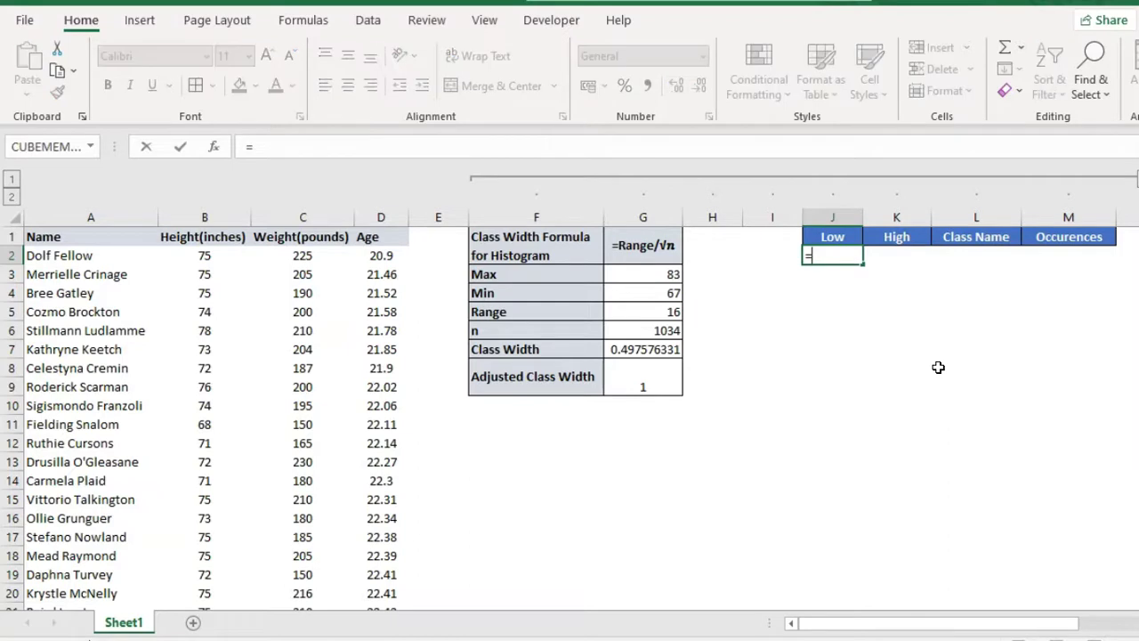
left_click(666, 293)
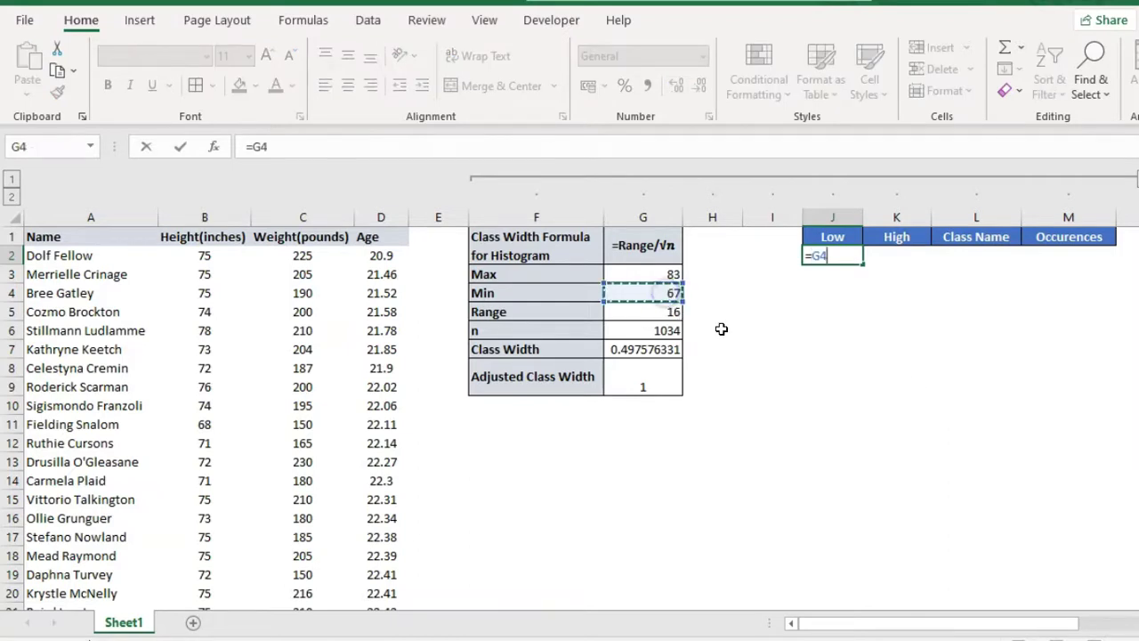
key("Return")
key("Up")
Step: Calculate the first High class limit in cell K2 with the formula =J2+G8
key("Right")
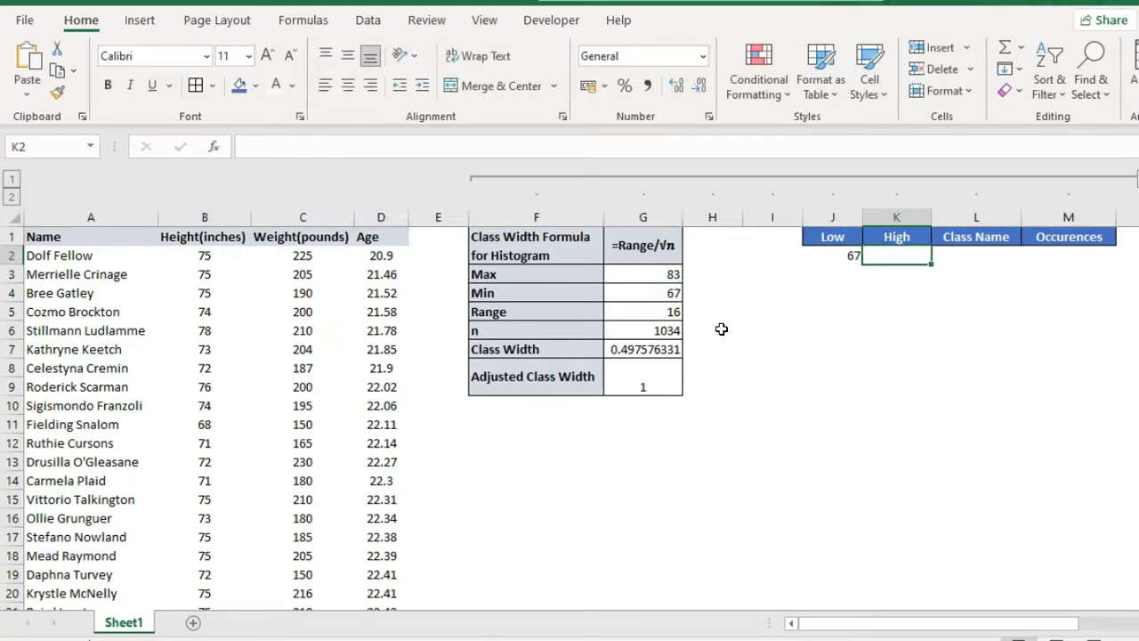
type("=")
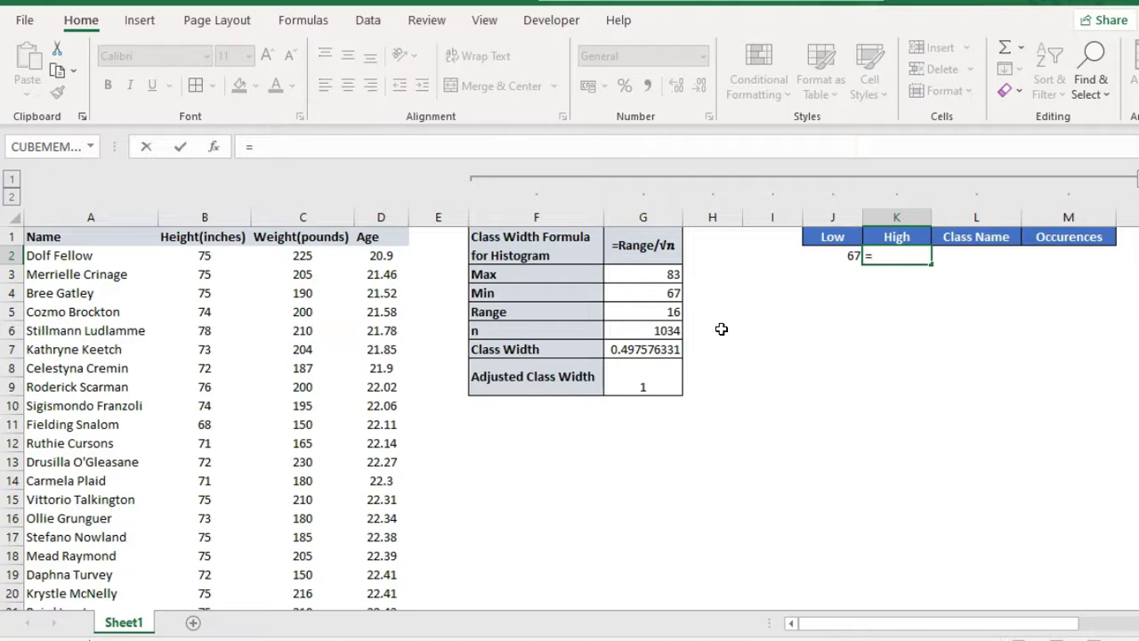
key("Left")
type("+")
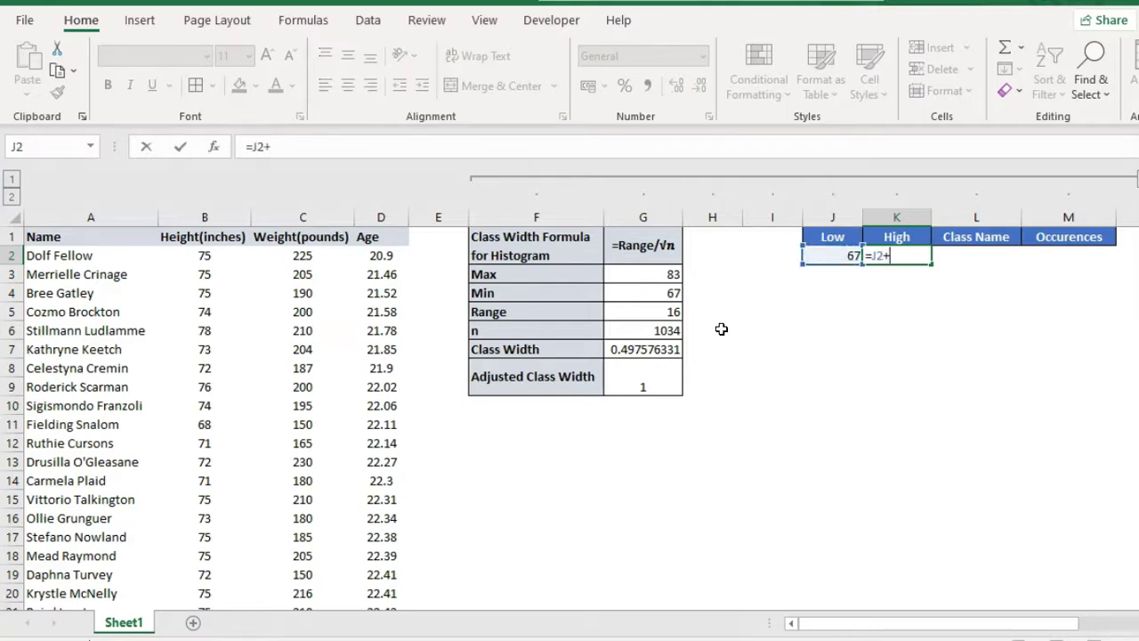
left_click(642, 387)
key("Return")
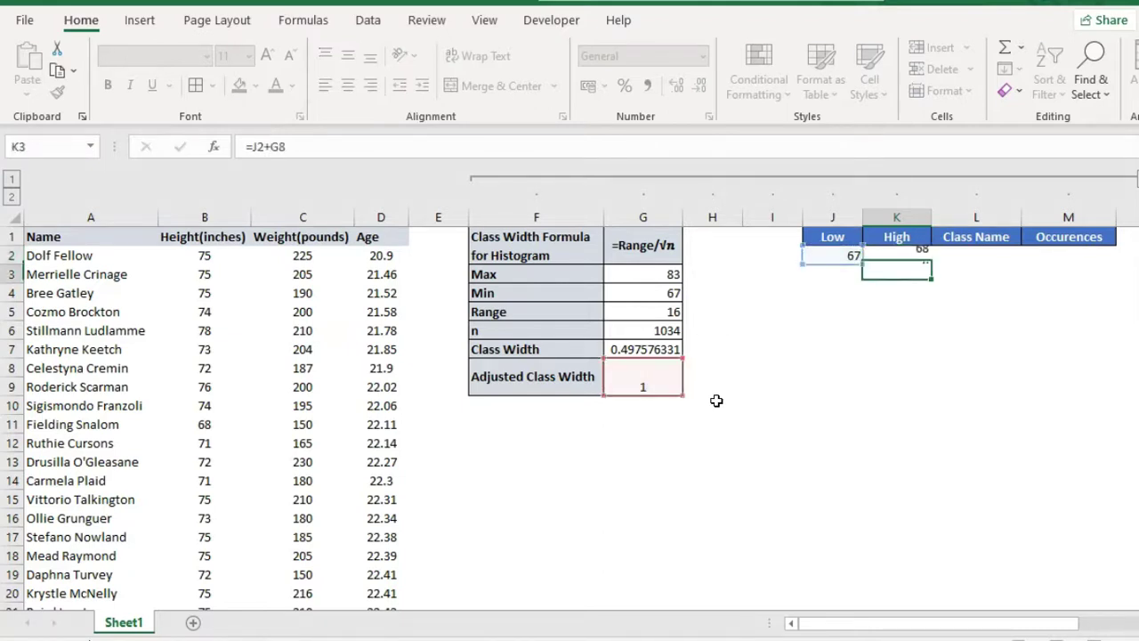
key("Up")
Step: Set the second Low class limit in cell J3 equal to the first High limit in K2
key("Left")
key("Down")
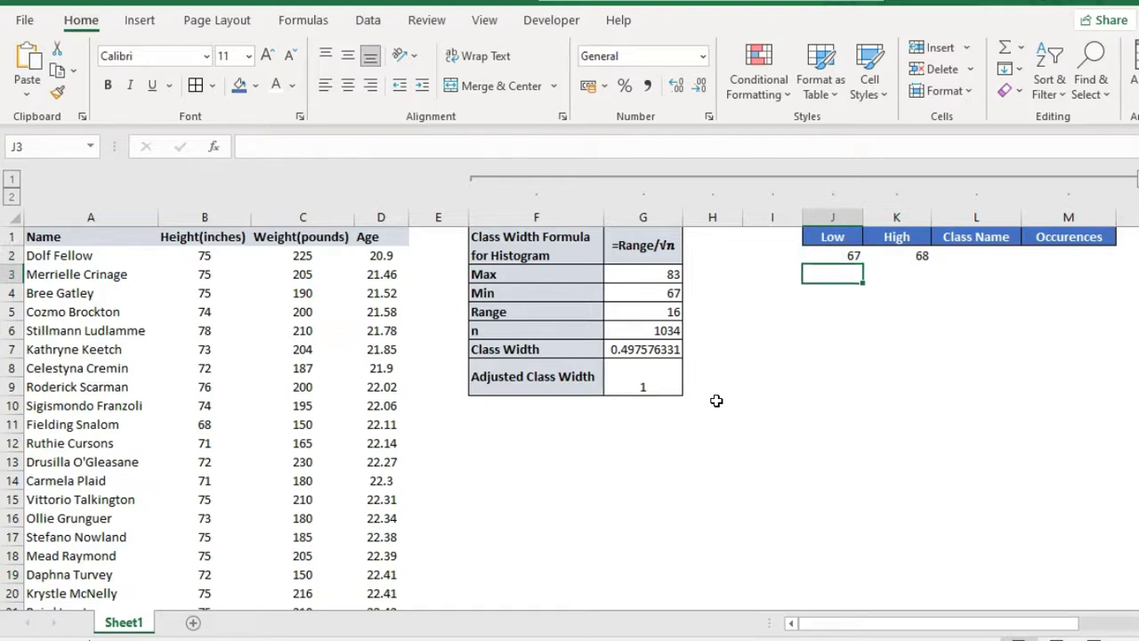
type("=")
key("Up")
key("Right")
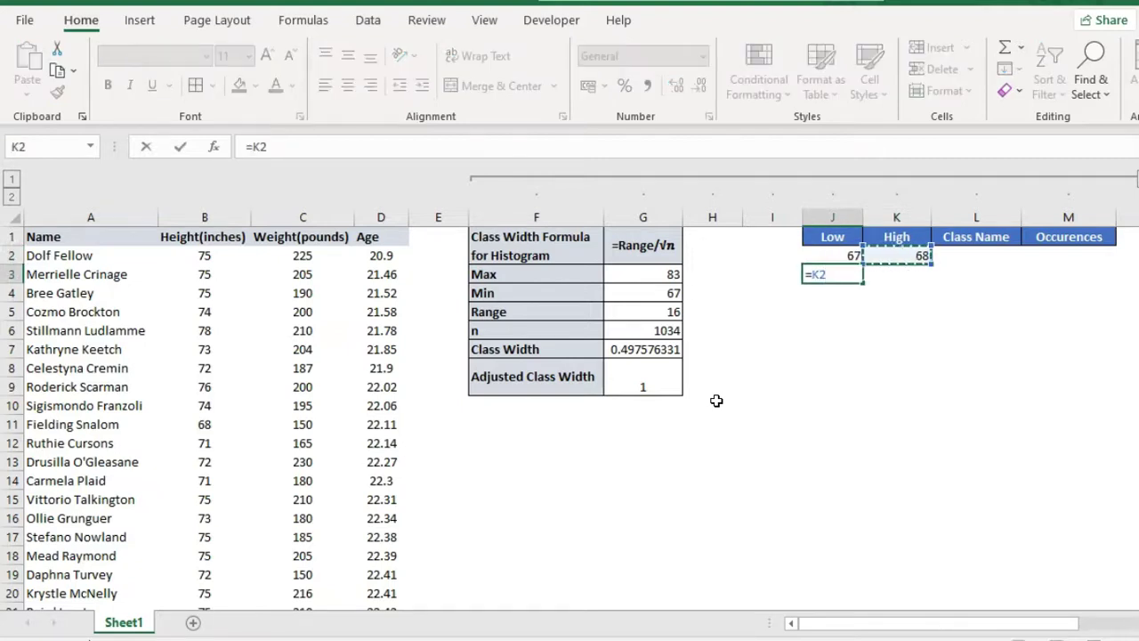
key("Return")
key("Up")
Step: Try the formula =J3+G9 for the second High class limit in cell K3
key("Right")
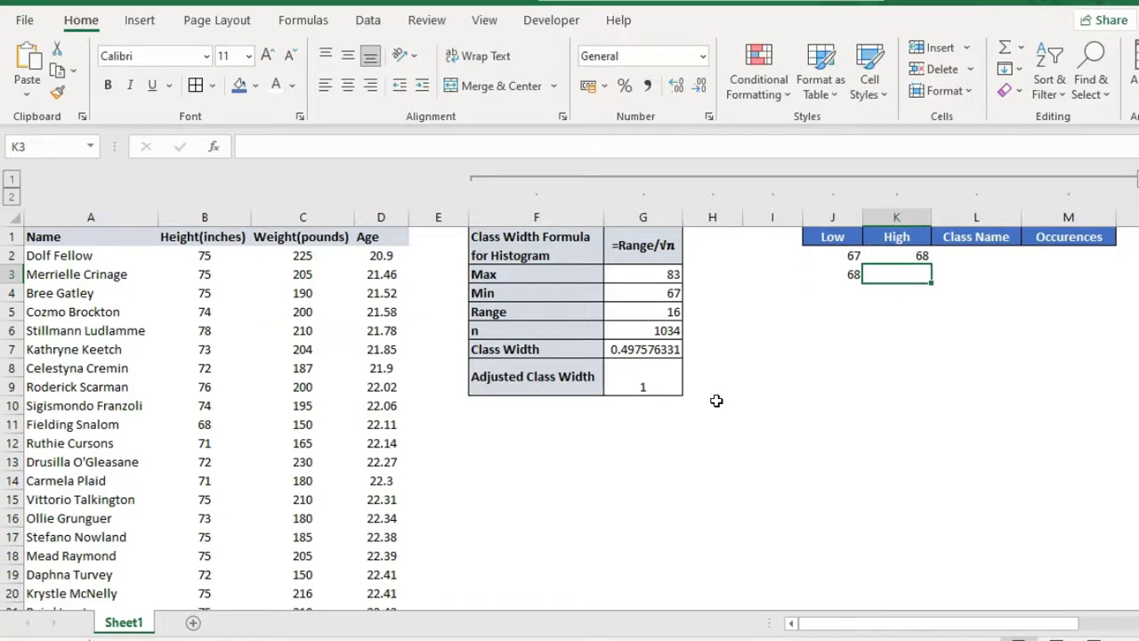
type("=J3+G9")
key("ctrl+Return")
Step: Make the G8 reference in the K2 formula absolute and fill the formula down into K3
key("Up")
key("F2")
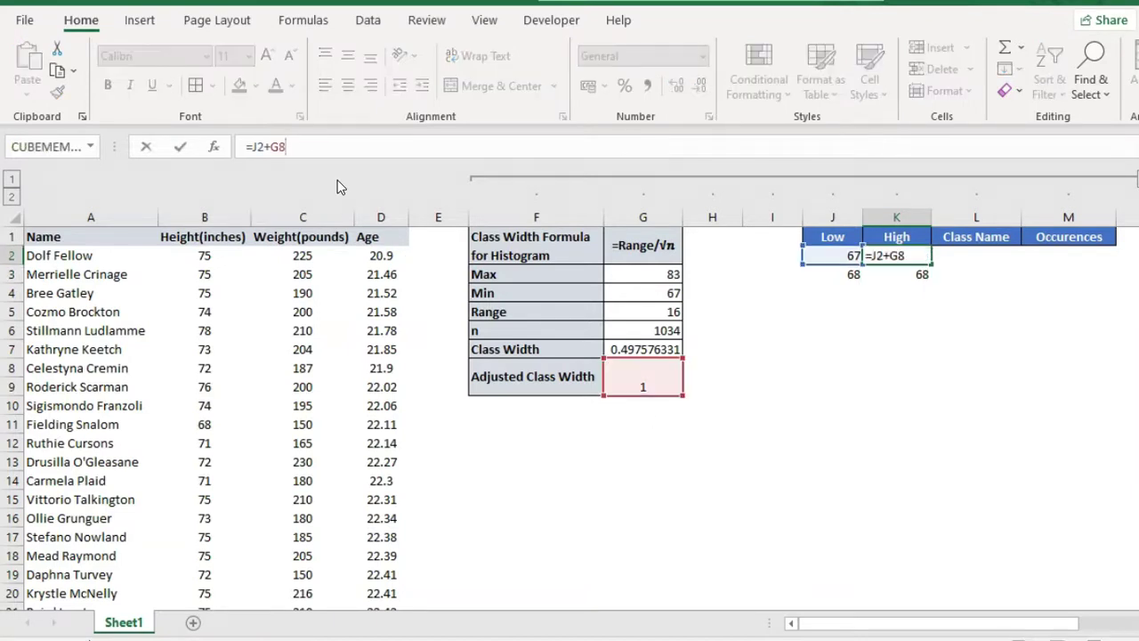
key("F4")
key("Return")
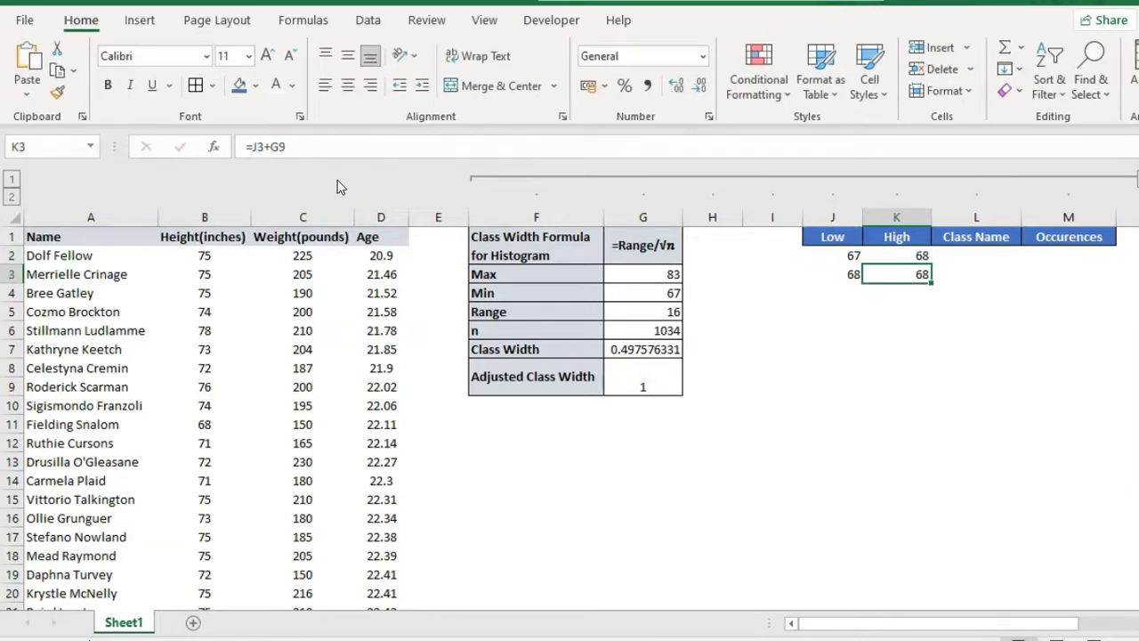
key("ctrl+d")
Step: Fill the Low and High formulas in J3:K3 down through row 19
key("Left")
key("shift+Right")
key("shift+Down")
key("shift+Down")
key("shift+Down")
key("shift+Down")
key("shift+Down")
key("shift+Down")
key("shift+Down")
key("shift+Down")
key("shift+Down")
key("shift+Down")
key("shift+Down")
key("shift+Down")
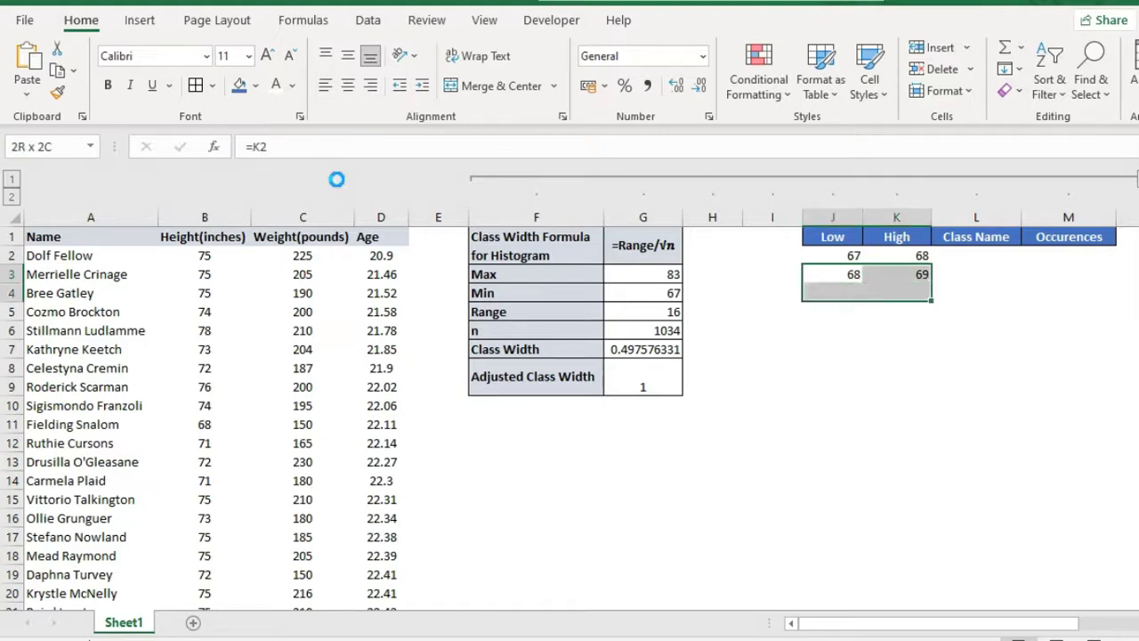
key("shift+Down")
key("shift+Down")
key("shift+Down")
key("shift+Down")
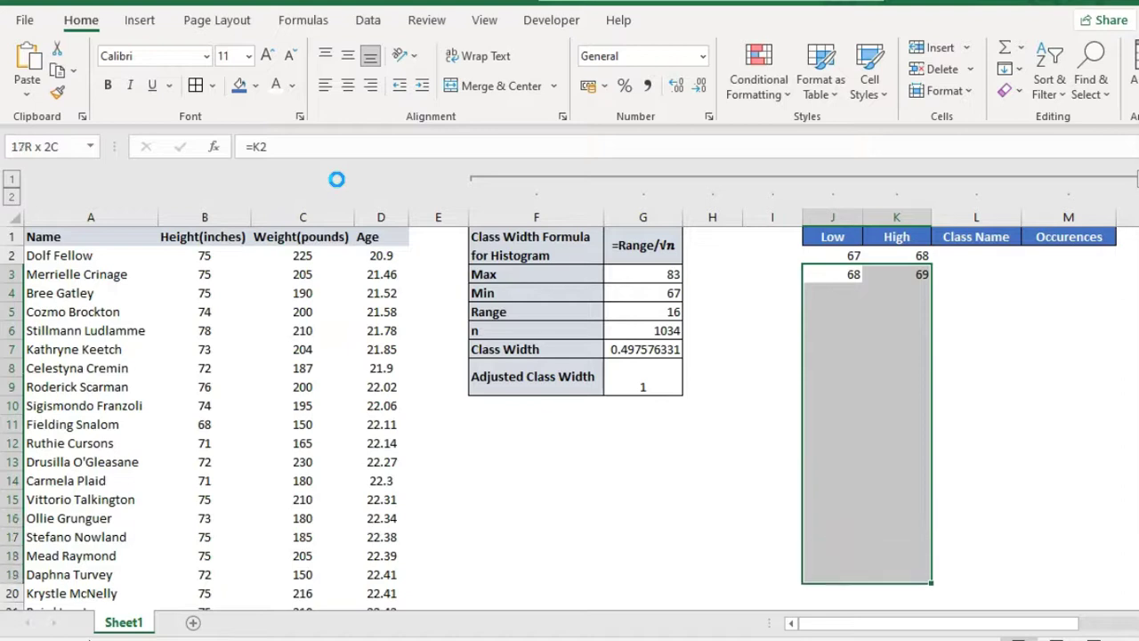
key("ctrl+d")
Step: Check the filled Low and High class limits down to row 19 and back up to the first class
key("Down")
key("Down")
key("Down")
key("Down")
key("Down")
key("Down")
key("Down")
key("Down")
key("Down")
key("Down")
key("Down")
key("Down")
key("Down")
key("Down")
key("Down")
key("Down")
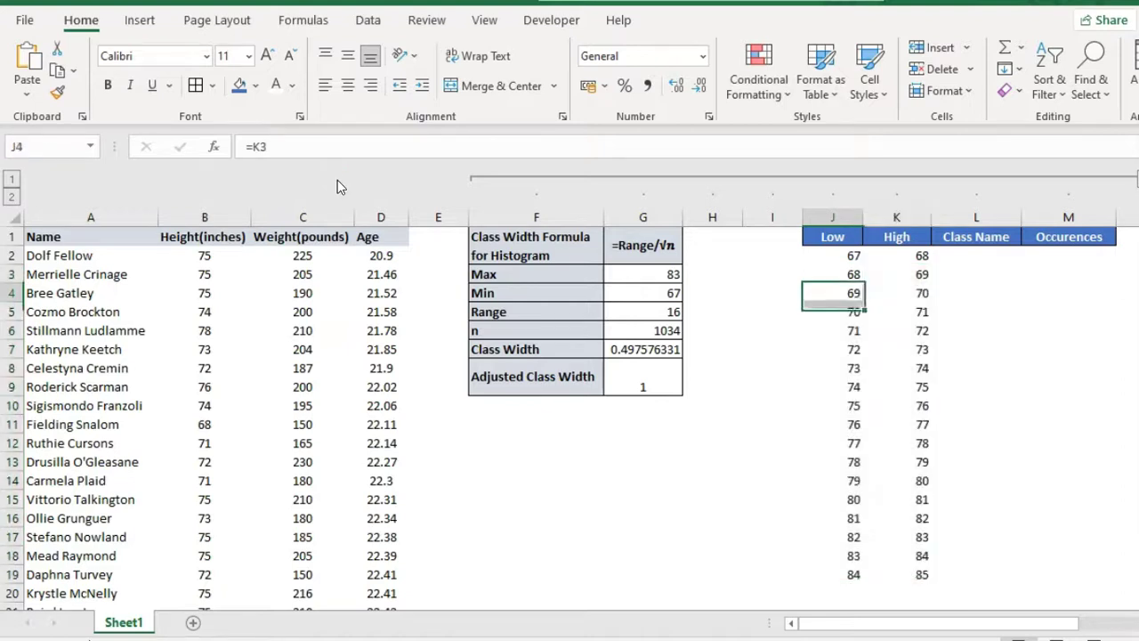
key("Right")
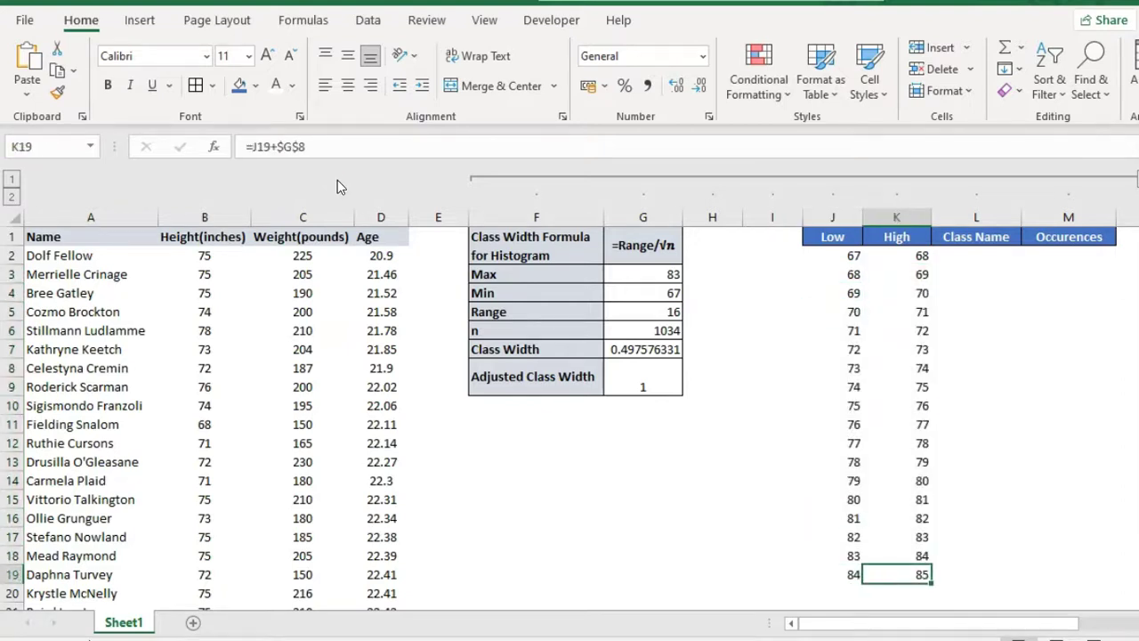
key("Up")
key("Up")
key("Up")
key("Up")
key("Up")
key("Up")
key("Up")
key("Up")
key("Up")
key("Up")
key("Up")
key("Up")
key("Up")
key("Up")
key("Up")
key("Up")
key("Up")
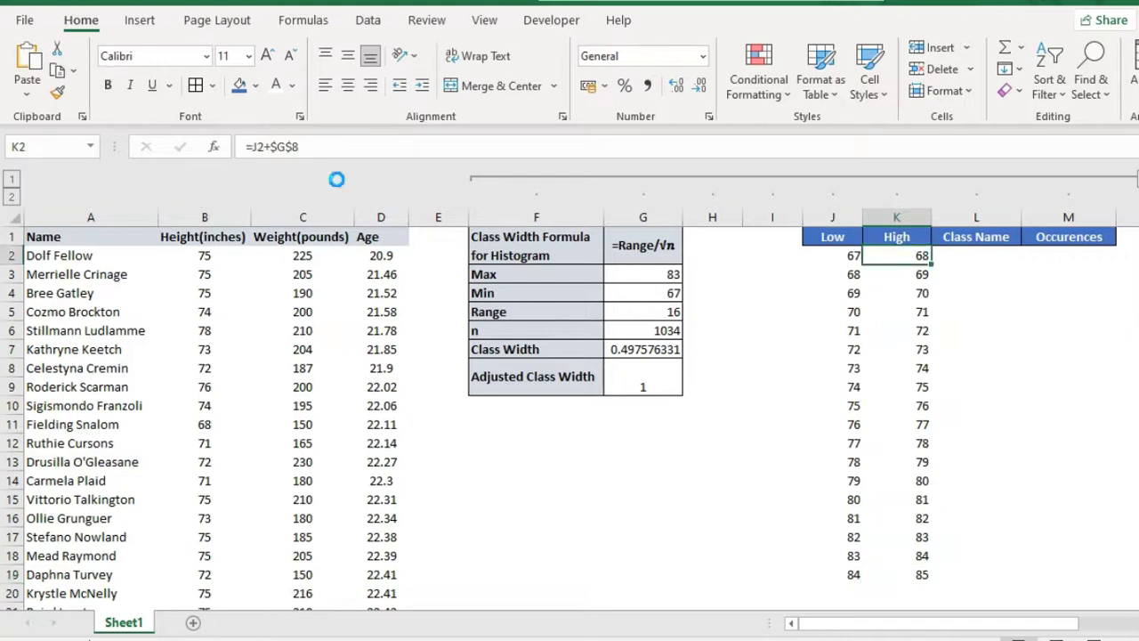
Step: Build the first Class Name in cell L2 with the formula =CONCATENATE(J2,"-",K2)
key("Right")
key("Right")
key("Right")
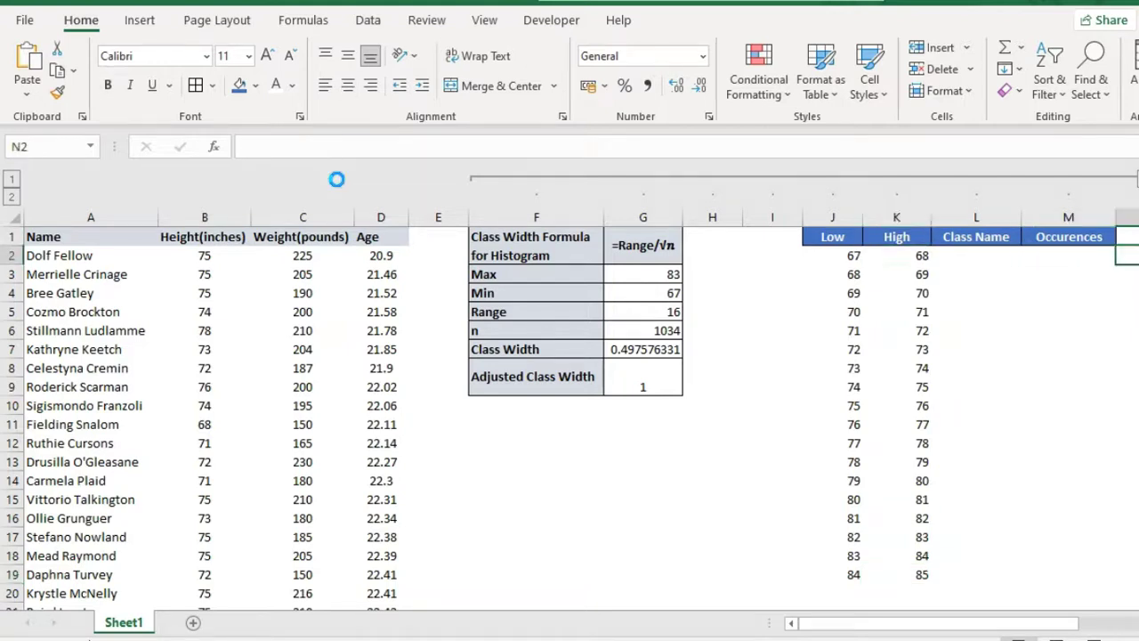
key("Left")
key("Left")
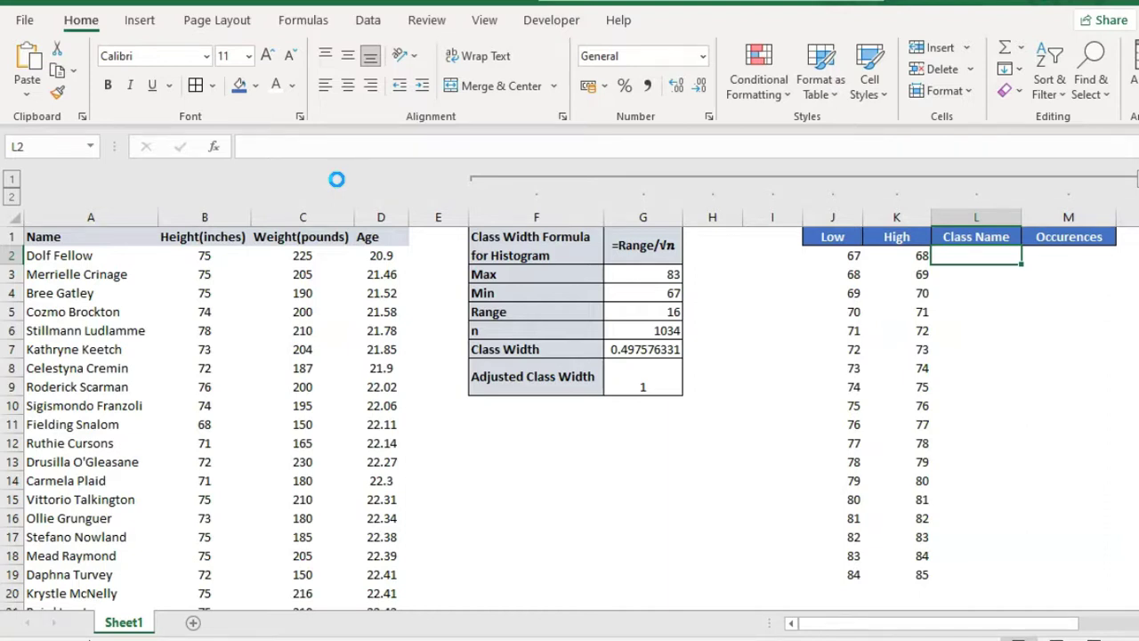
type("=")
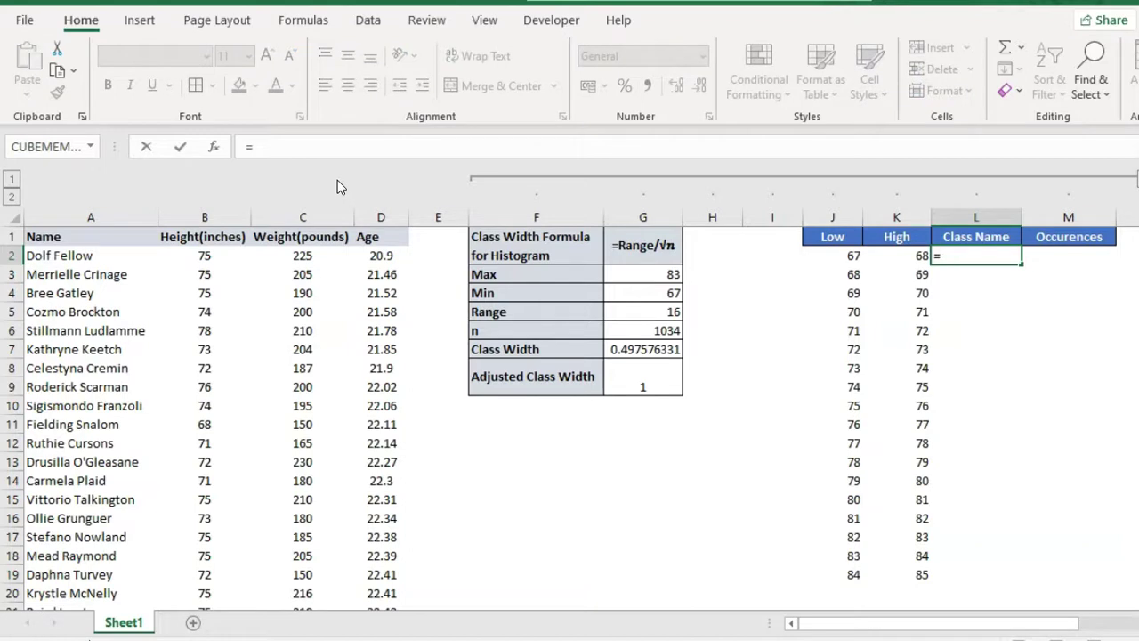
type("concatenate(")
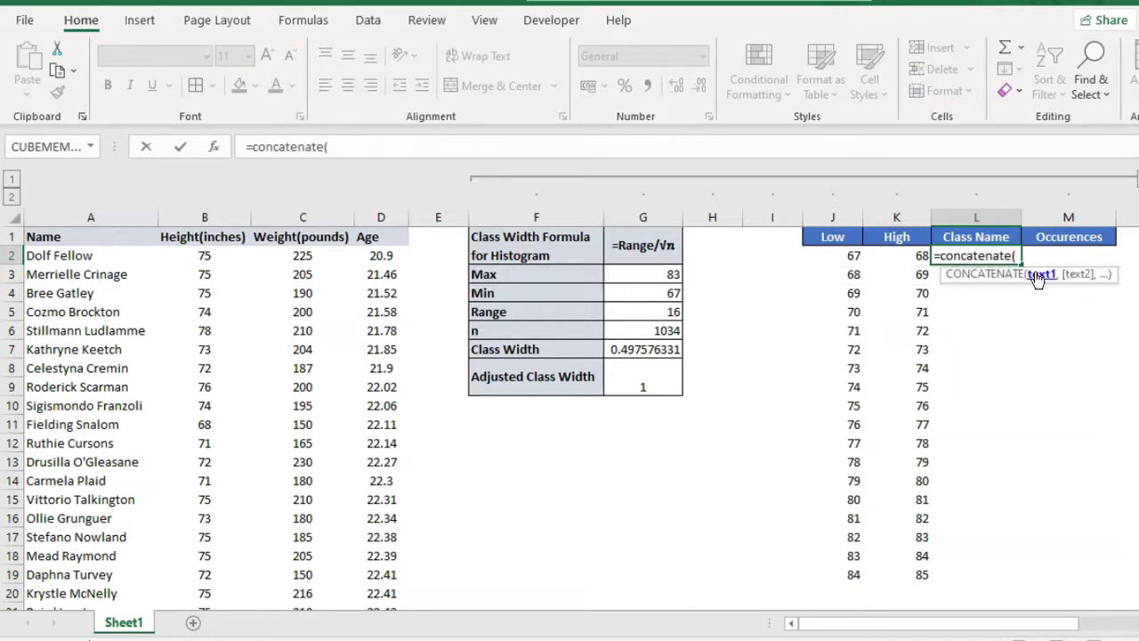
left_click(844, 256)
type(",")
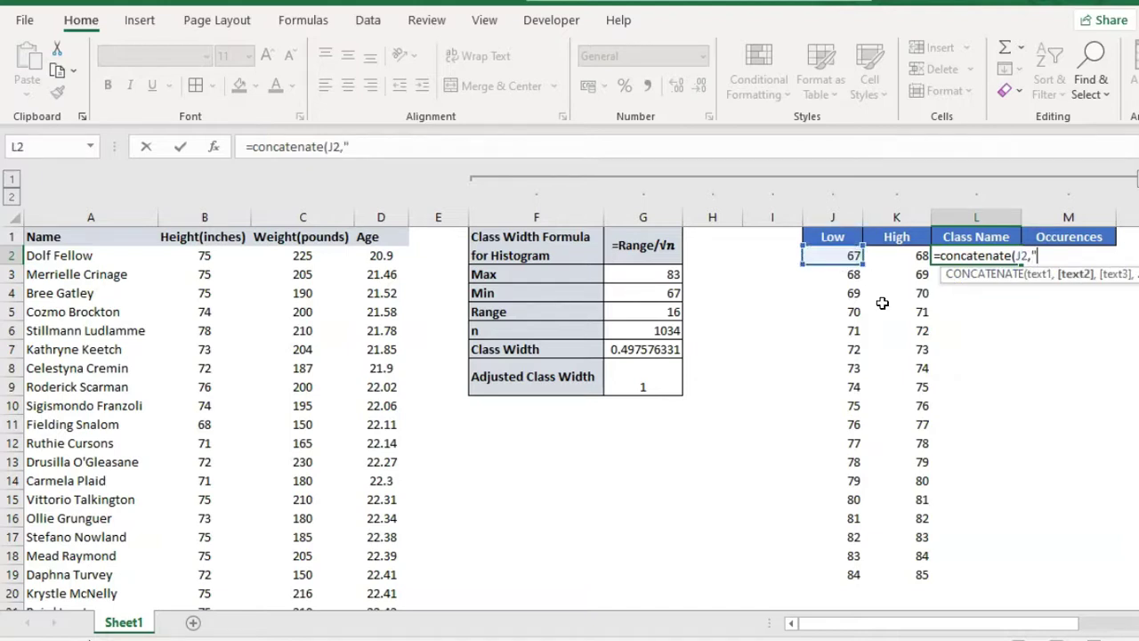
type("\"-\",")
left_click(911, 252)
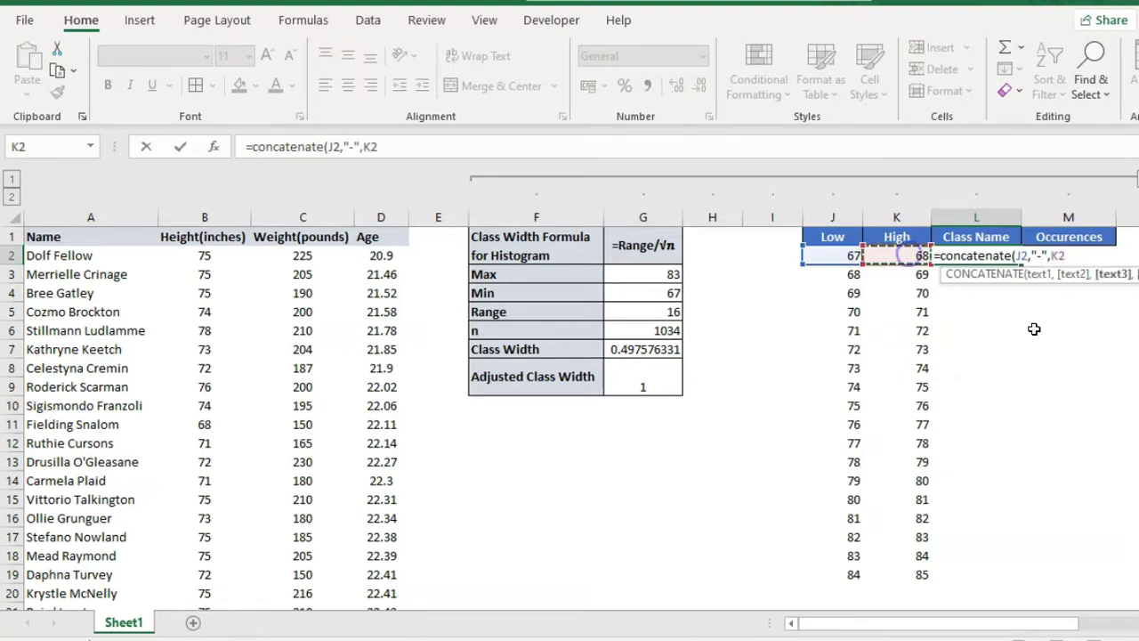
key("Return")
key("Up")
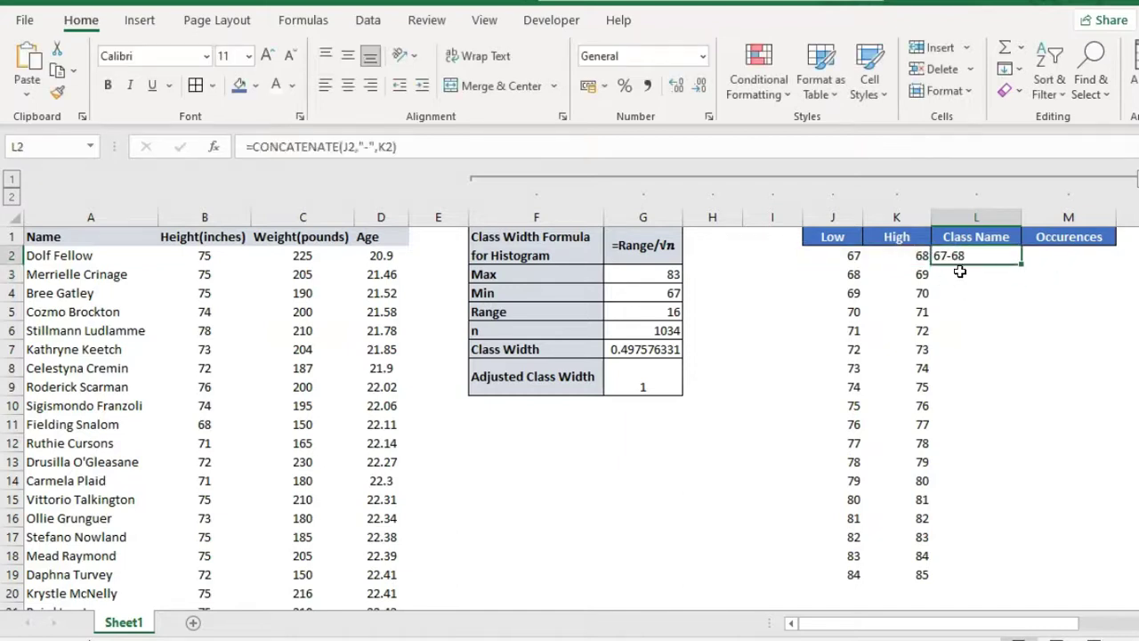
Step: Fill the Class Name formula from L2 down through L19
key("shift+Down")
key("shift+Down")
key("shift+Down")
key("shift+Down")
key("shift+Down")
key("shift+Down")
key("shift+Down")
key("shift+Down")
key("shift+Down")
key("shift+Down")
key("shift+Down")
key("shift+Down")
key("shift+Down")
key("shift+Down")
key("shift+Down")
key("shift+Down")
key("shift+Down")
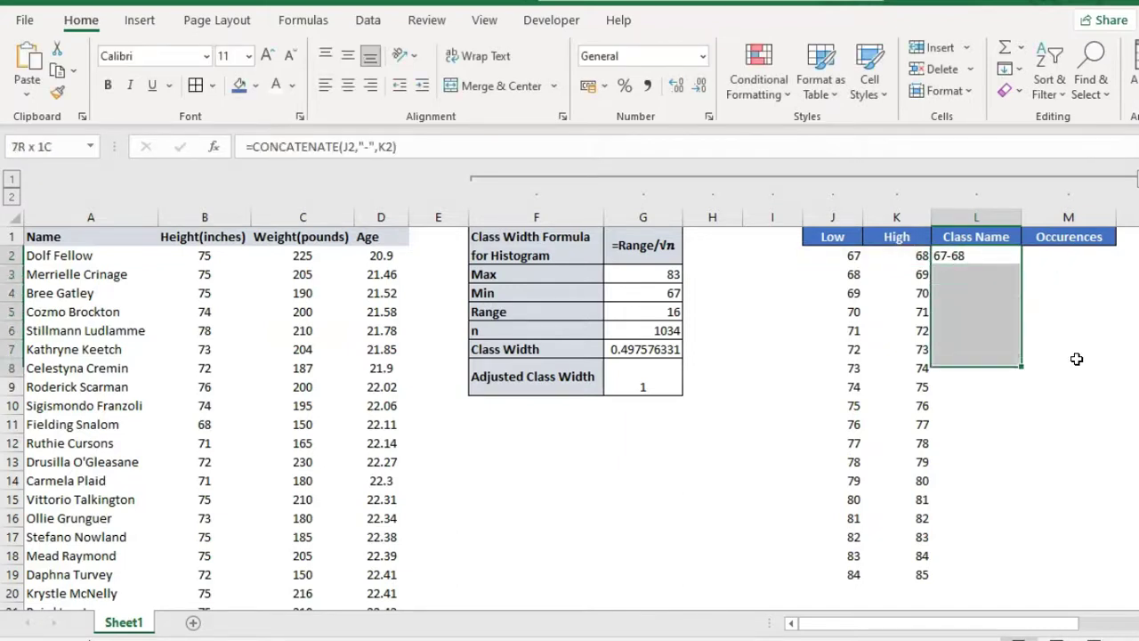
key("ctrl+d")
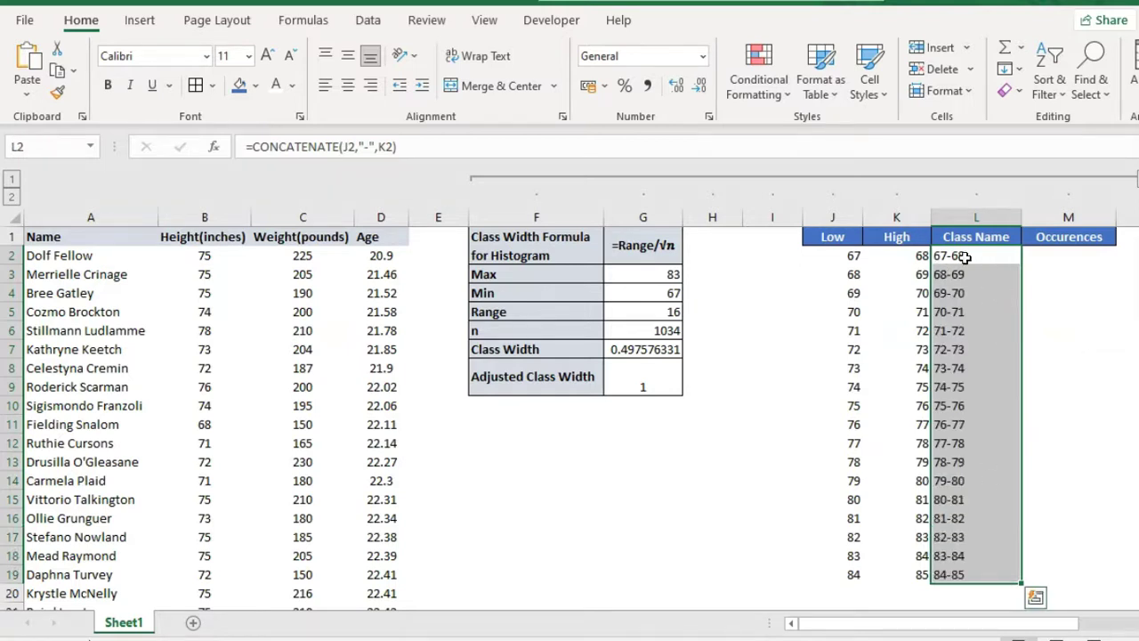
Step: Count the first class's heights in cell M2 with the formula =COUNTIFS(B:B,">="&J2,B:B,"<"&K2)
left_click(1065, 257)
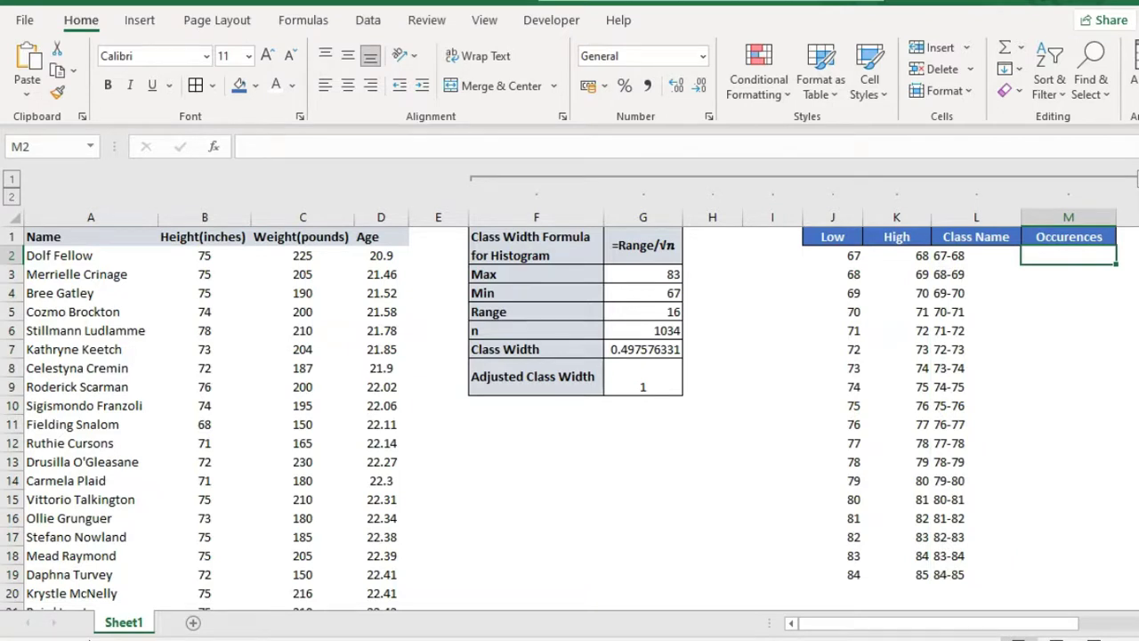
type("=countifs(")
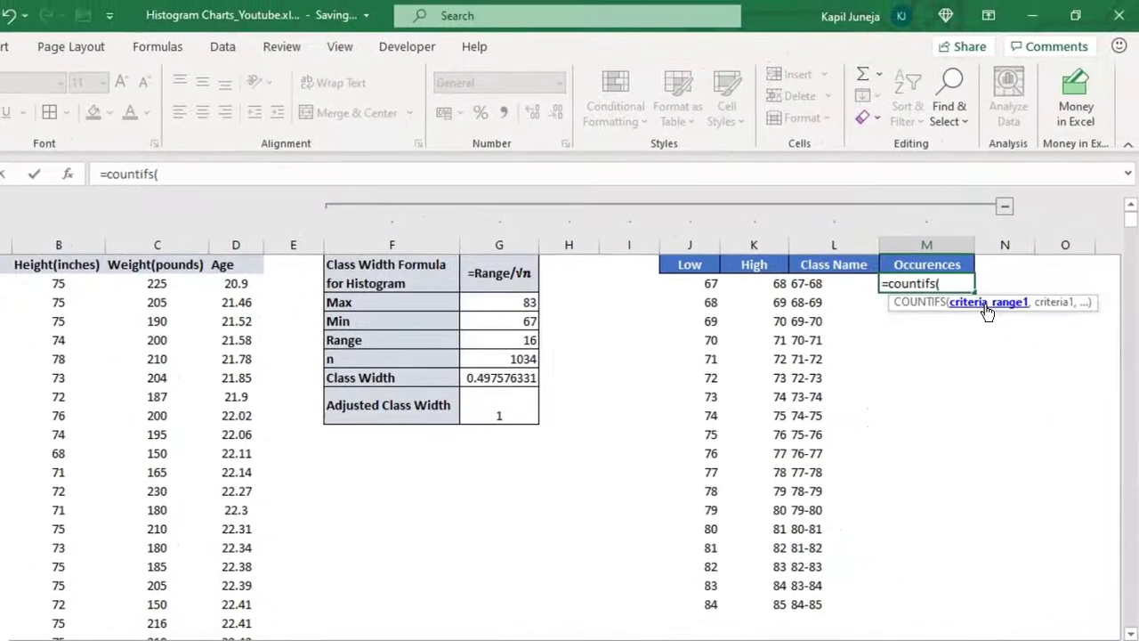
left_click(75, 244)
type(",\">=")
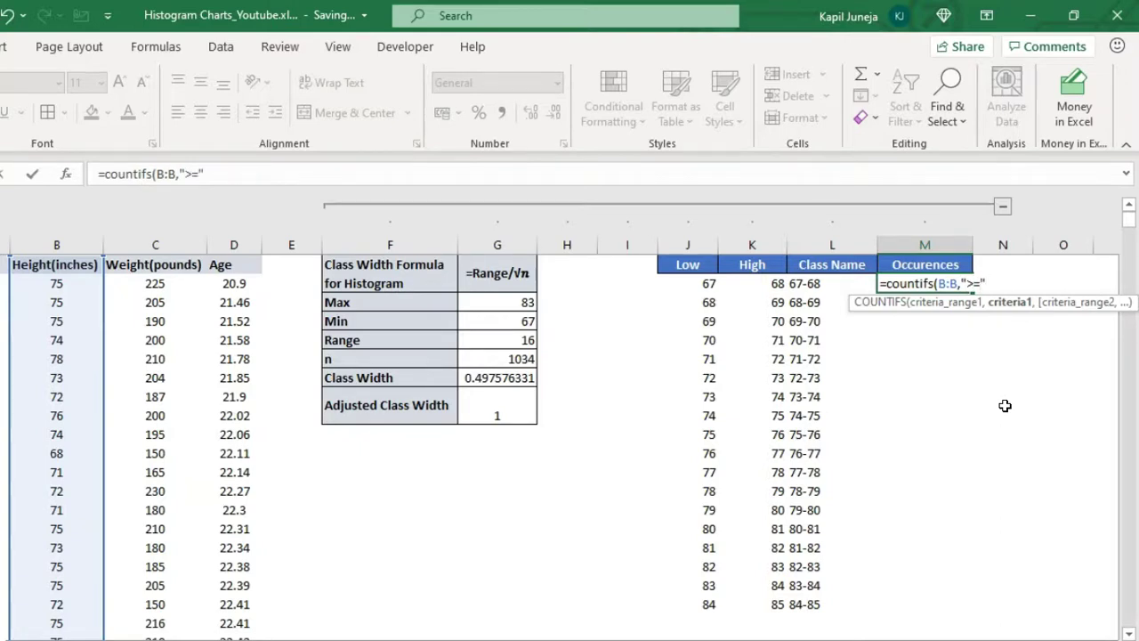
type("&")
left_click(687, 284)
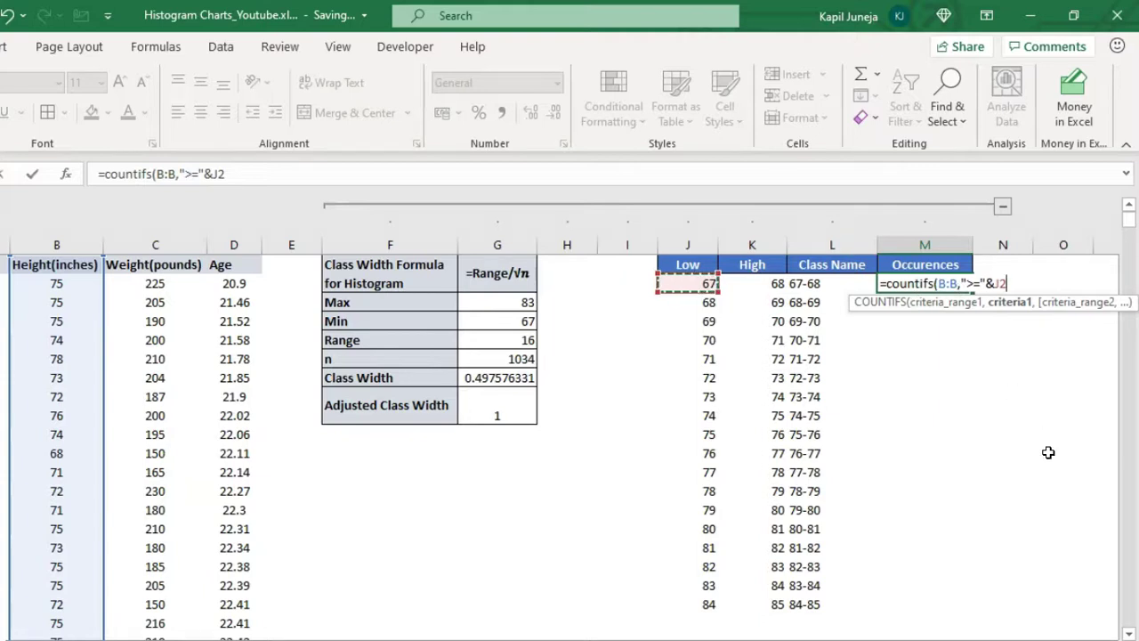
type(",")
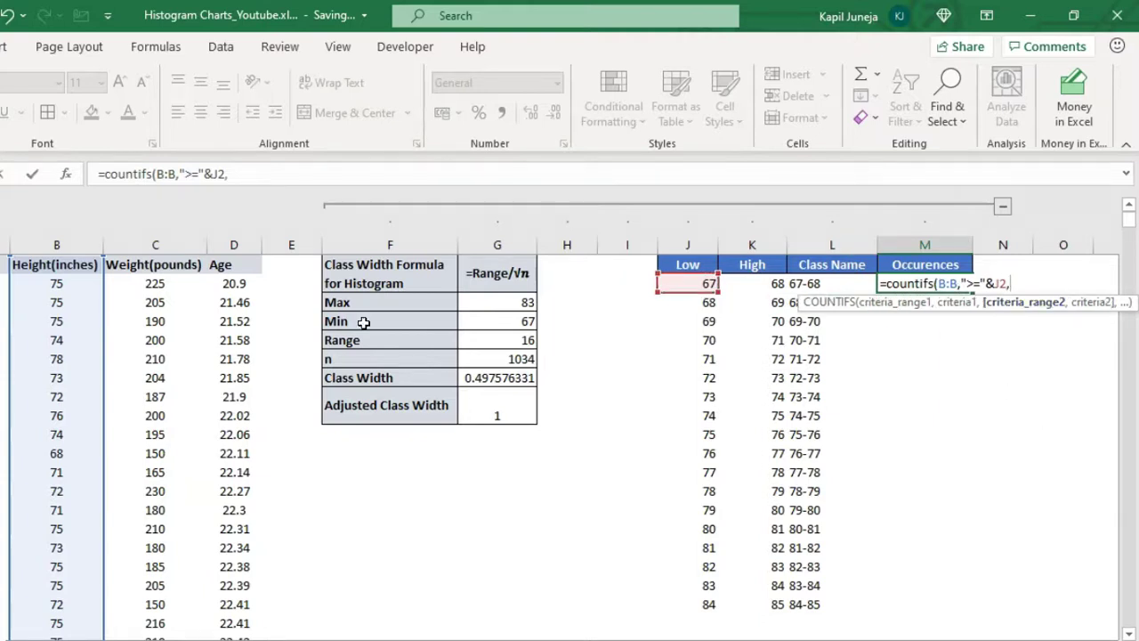
left_click(70, 243)
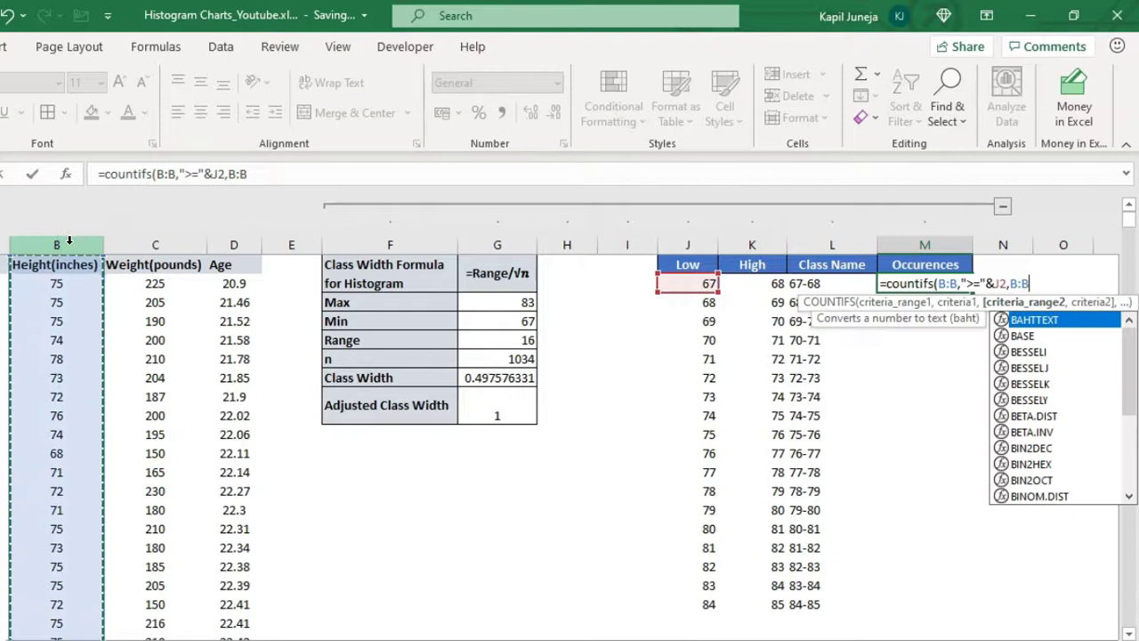
type(",\"<")
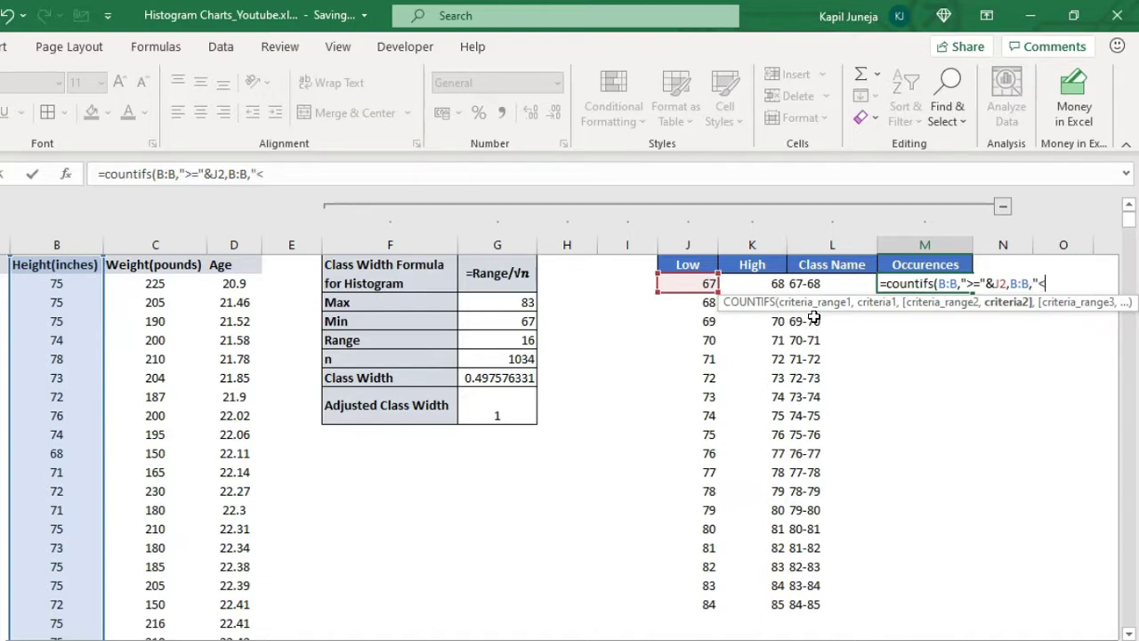
type("&")
left_click(759, 283)
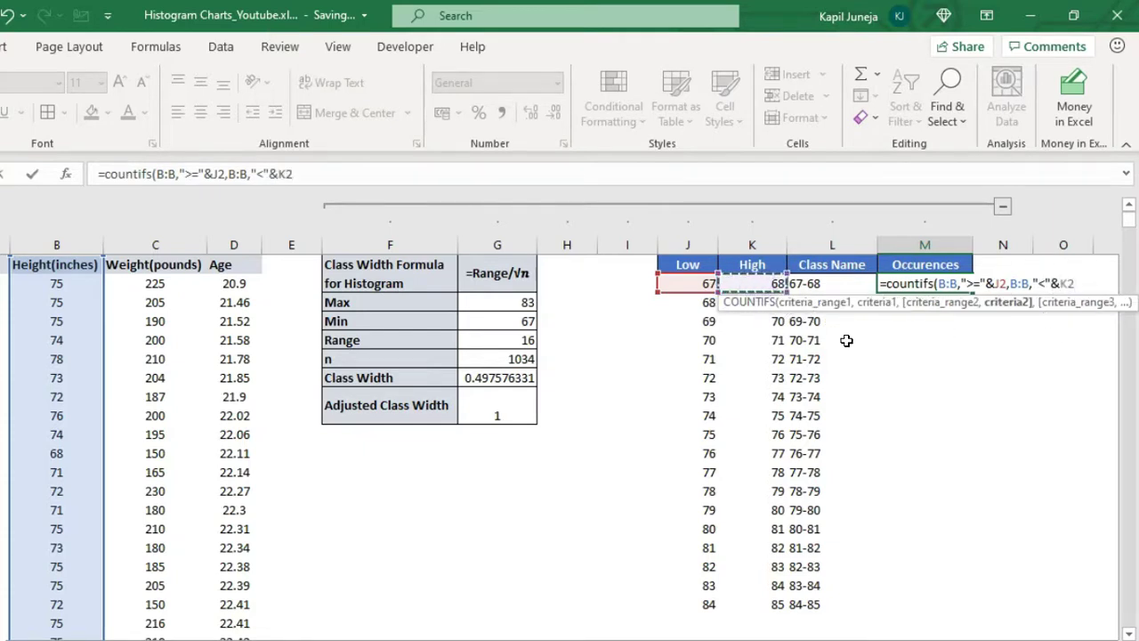
type(")")
key("Return")
key("Up")
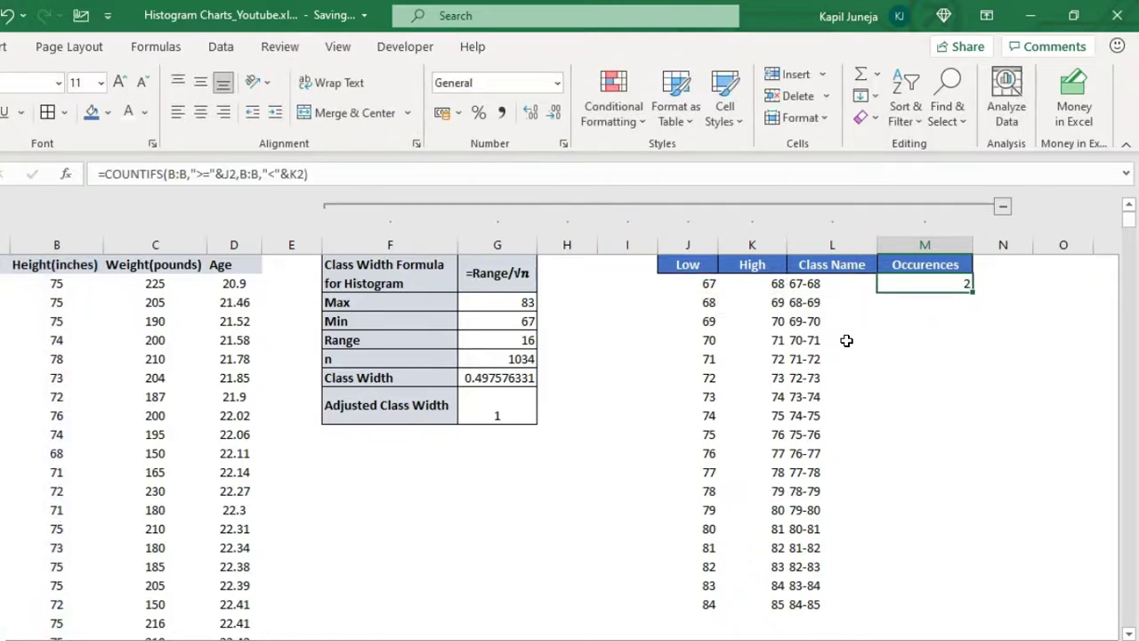
Step: Fill the Occurences formula from M2 down through M19
key("Left")
key("Left")
key("Left")
key("Right")
key("Right")
key("ctrl+Down")
key("Right")
key("ctrl+shift+Up")
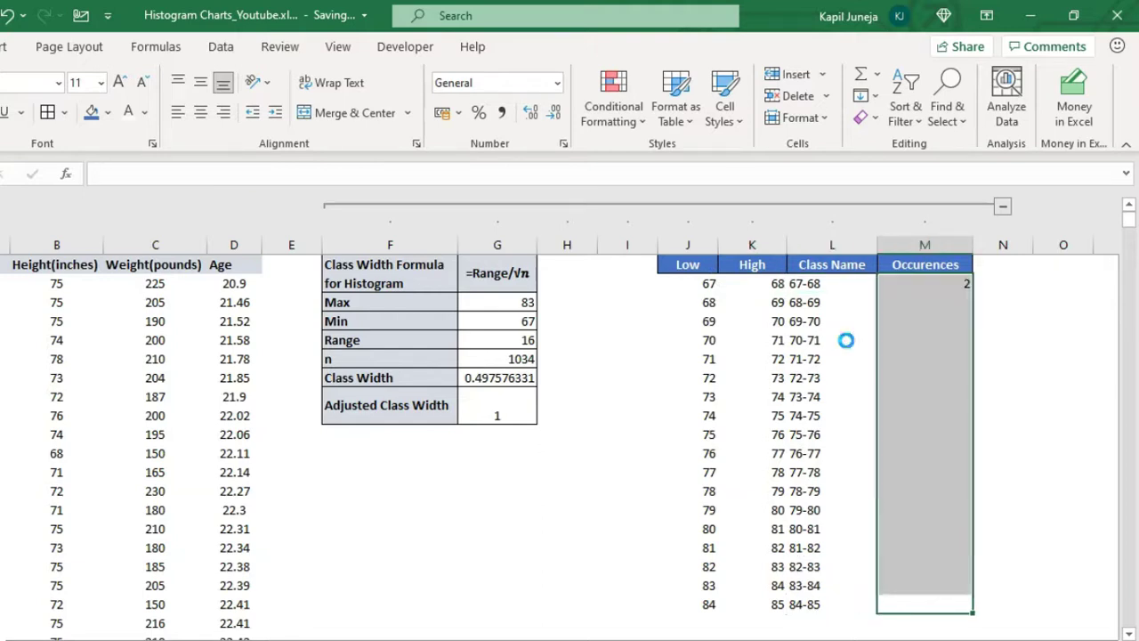
key("ctrl+d")
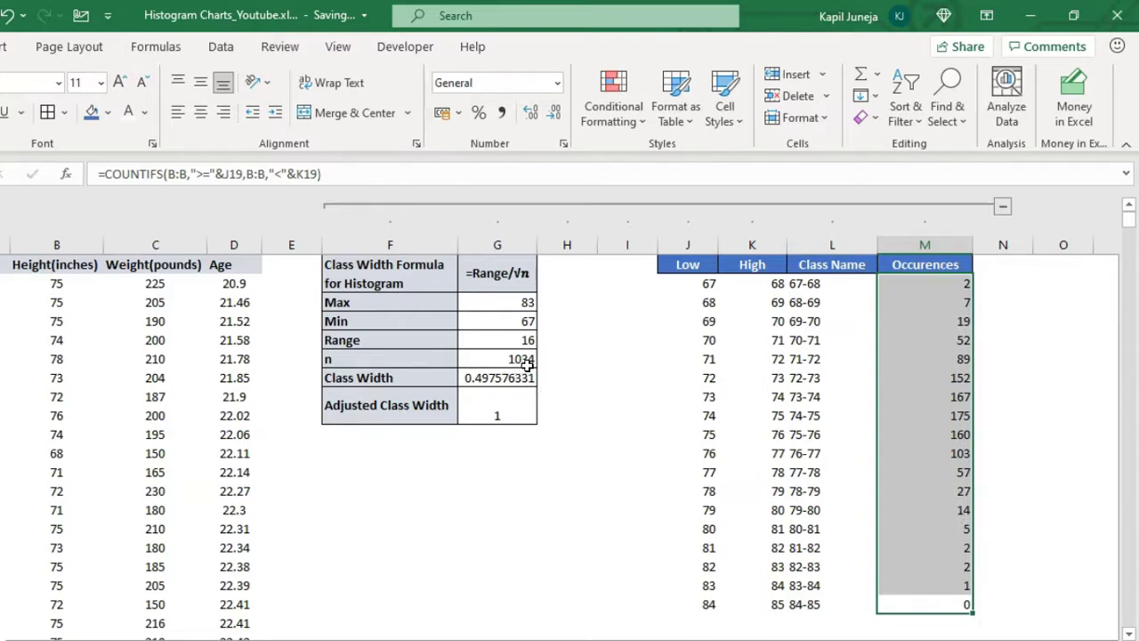
Step: Insert a 2-D clustered column chart from the Class Name and Occurences columns, L1:M19
left_click(810, 266)
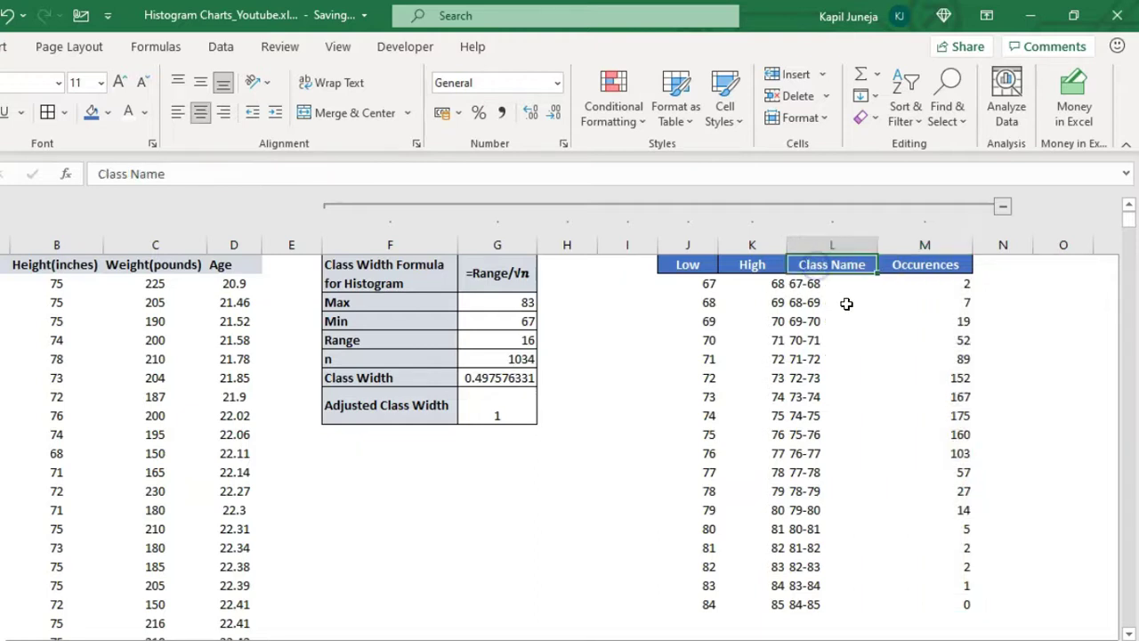
key("shift+Right")
key("ctrl+shift+Down")
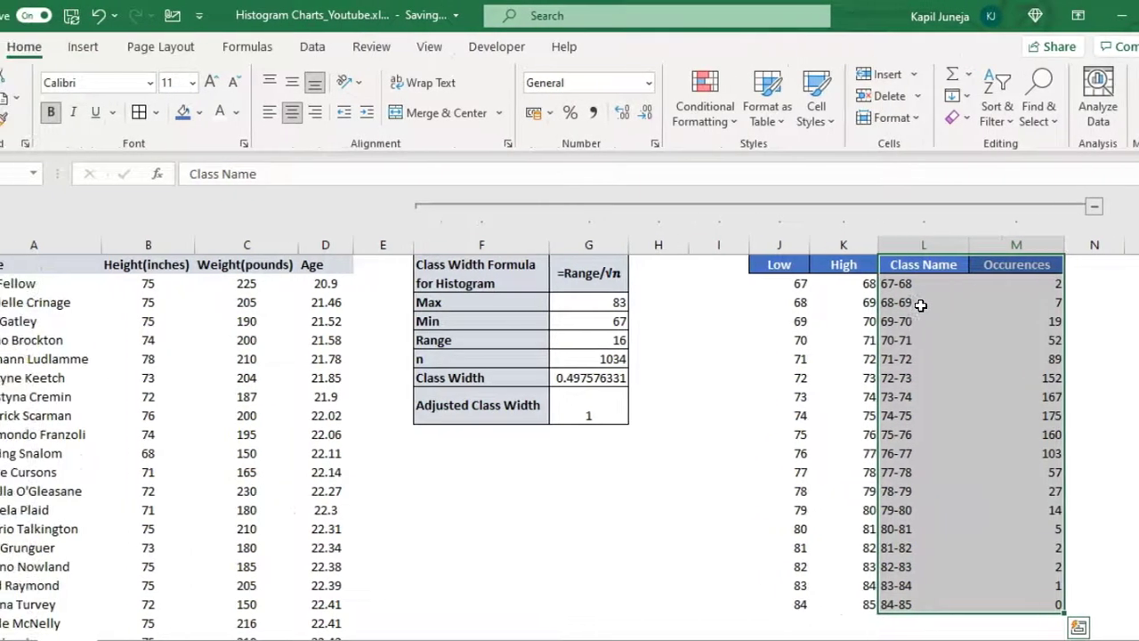
left_click(83, 47)
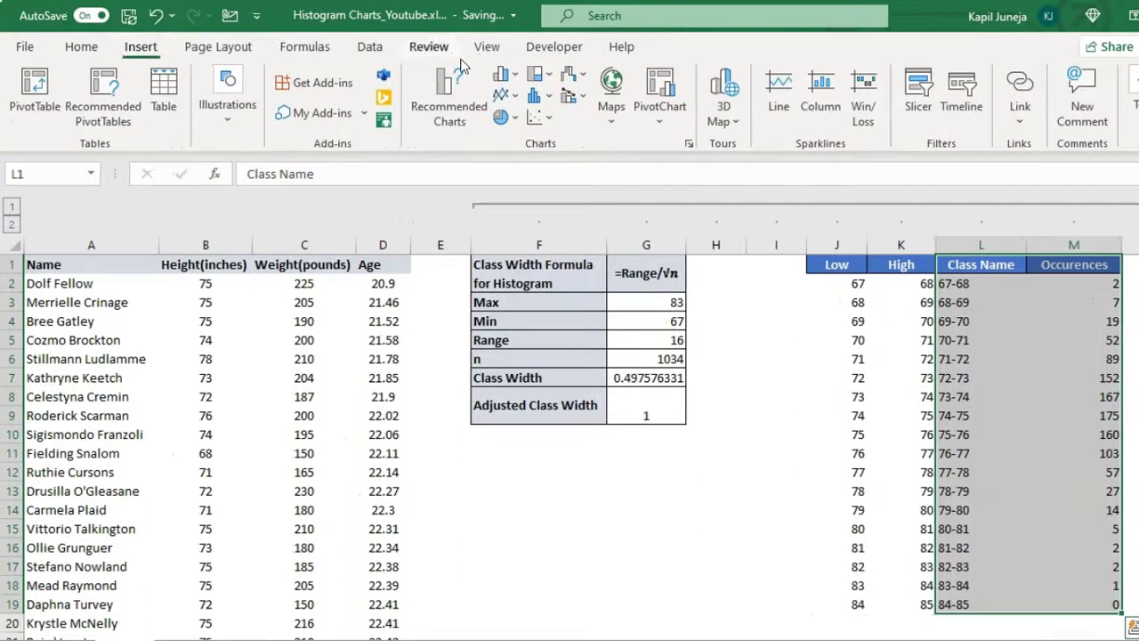
left_click(507, 74)
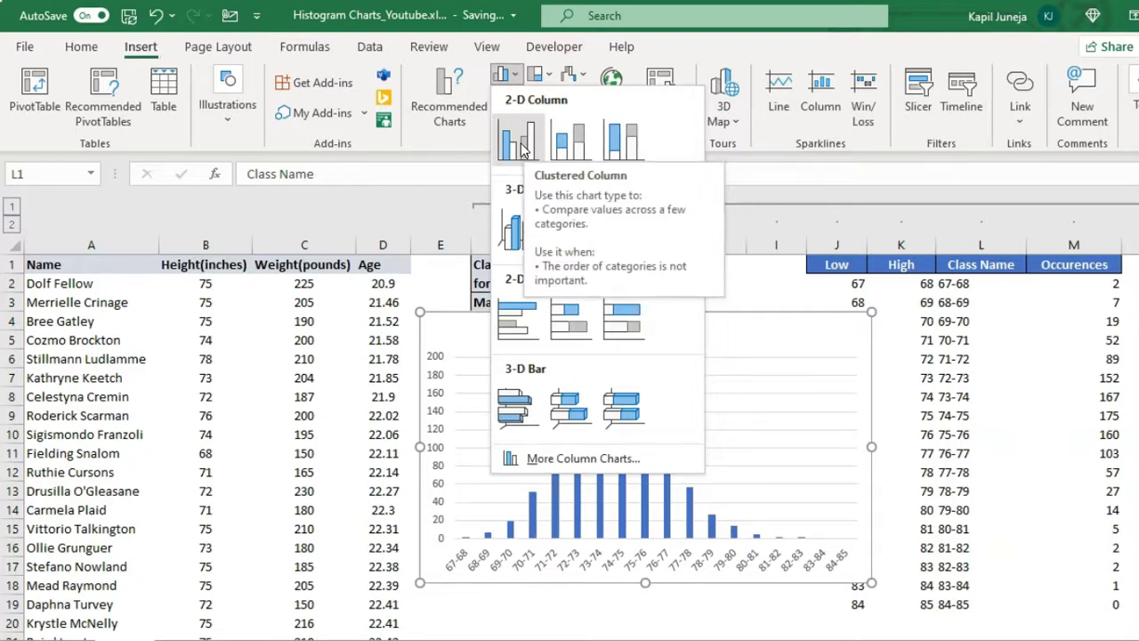
left_click(521, 147)
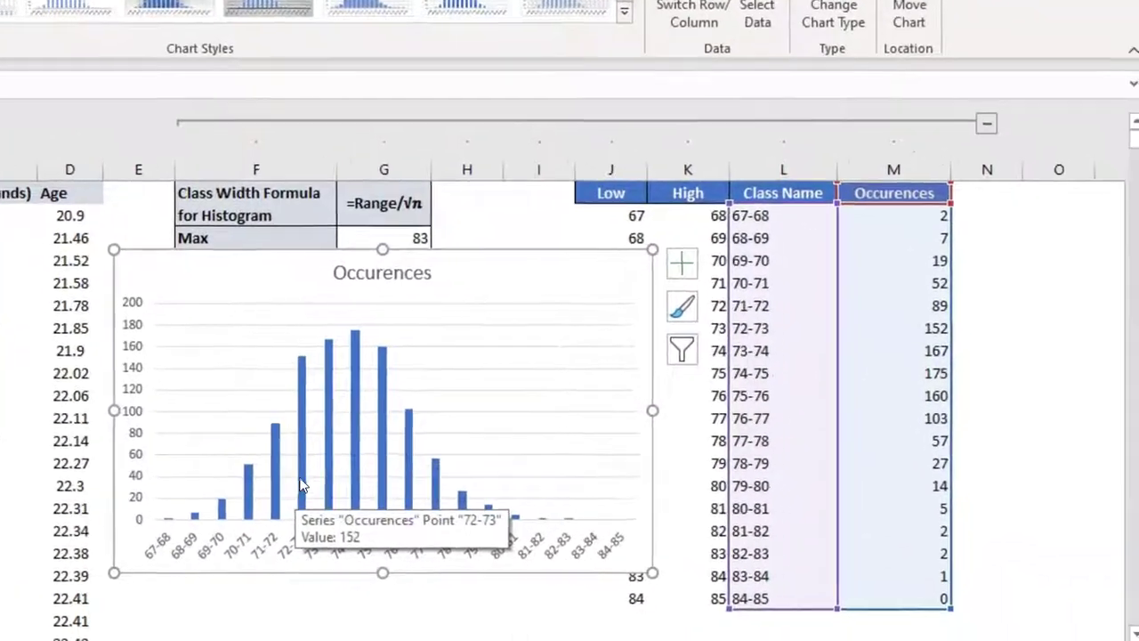
Step: Set the gap width of the chart's Occurences series to 10% and close the series formatting
left_click(518, 502)
right_click(280, 479)
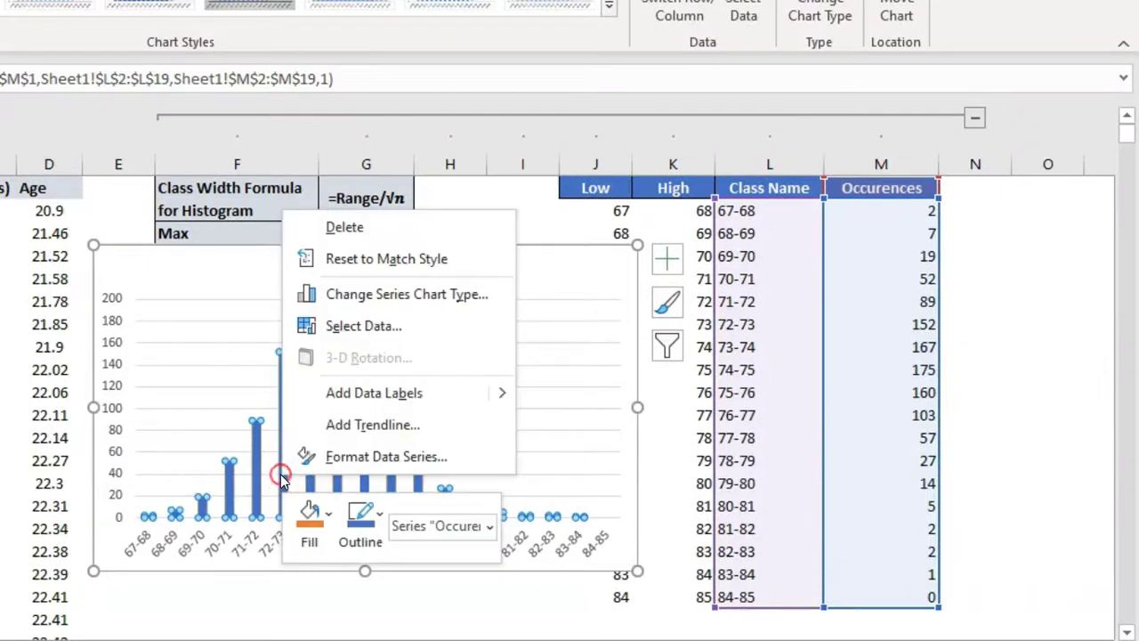
left_click(332, 461)
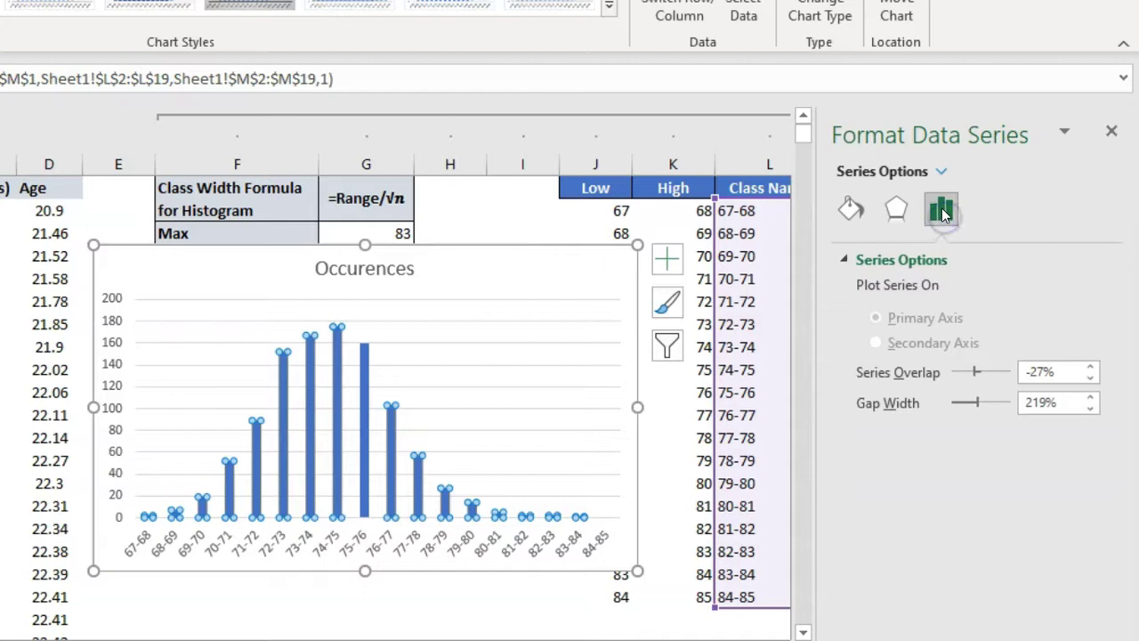
left_click(1057, 403)
type("10")
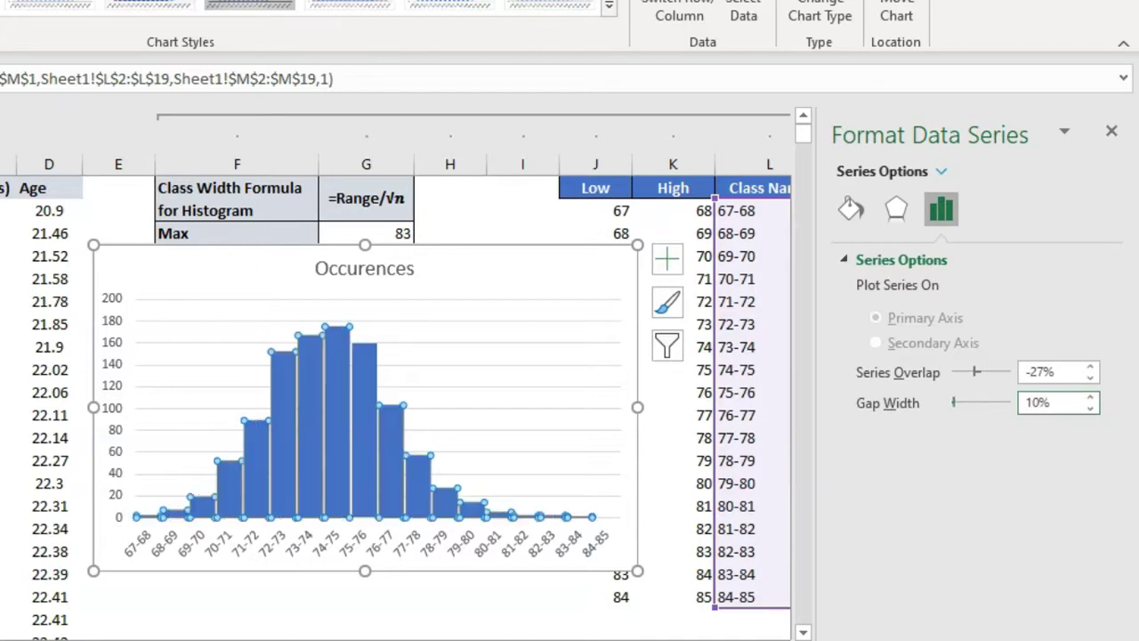
left_click(1111, 131)
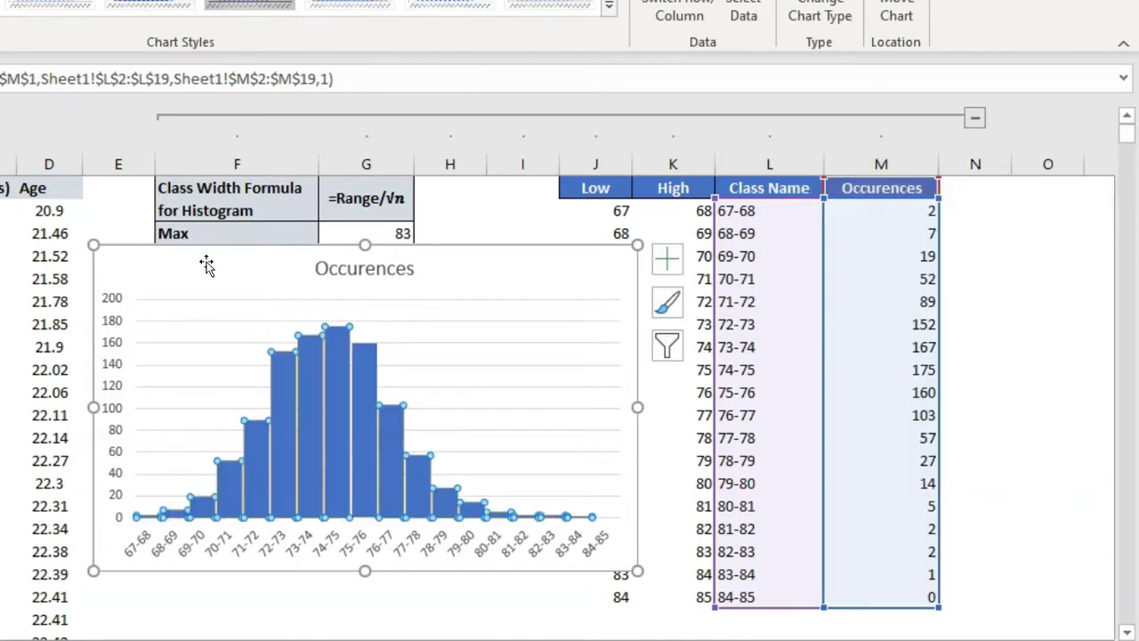
Step: Delete the vertical axis from the Occurences chart and deselect the chart
left_click(109, 307)
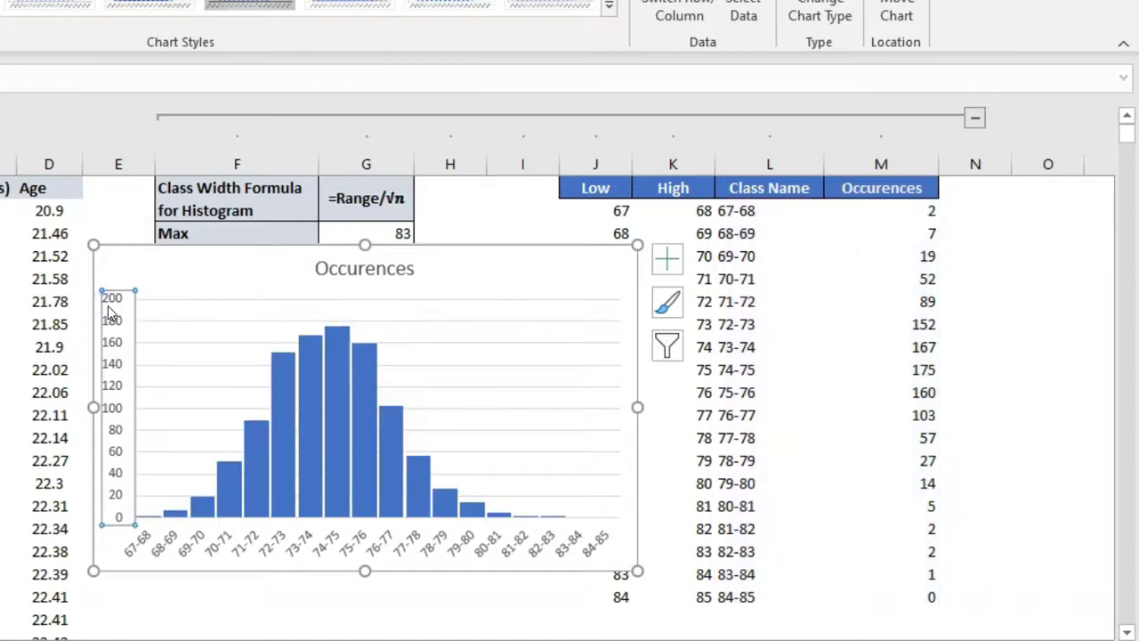
key("Delete")
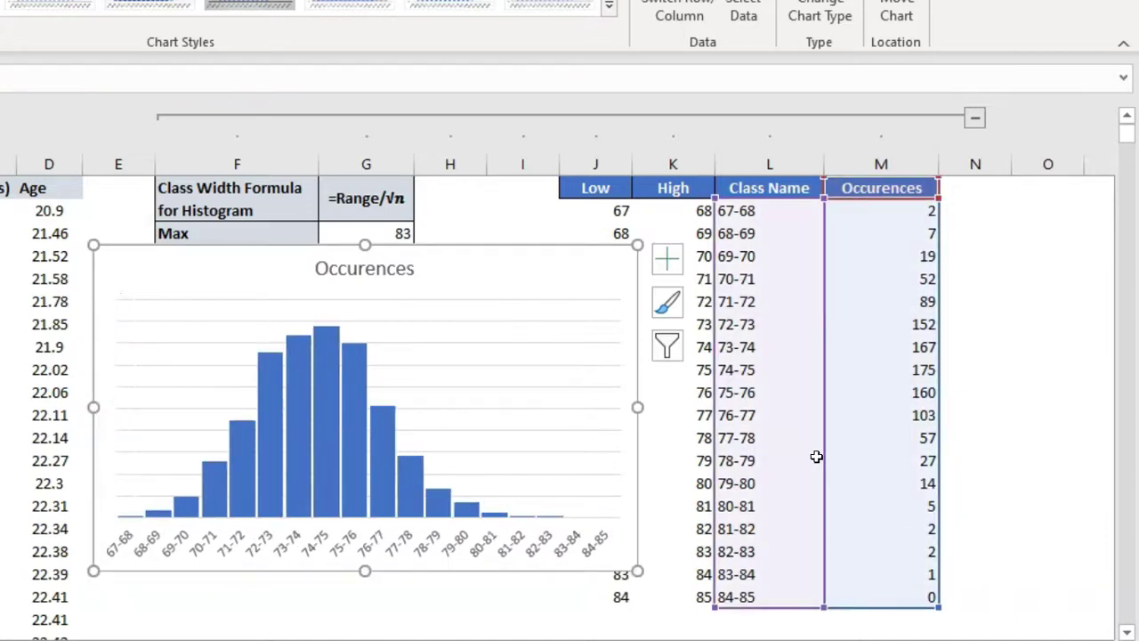
left_click(1034, 439)
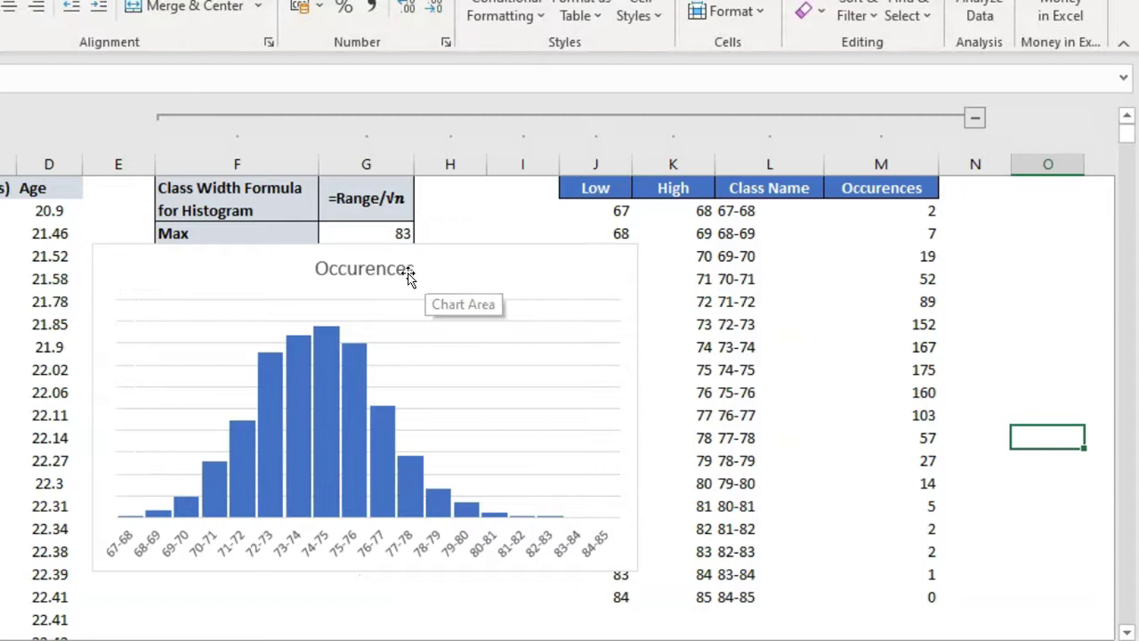